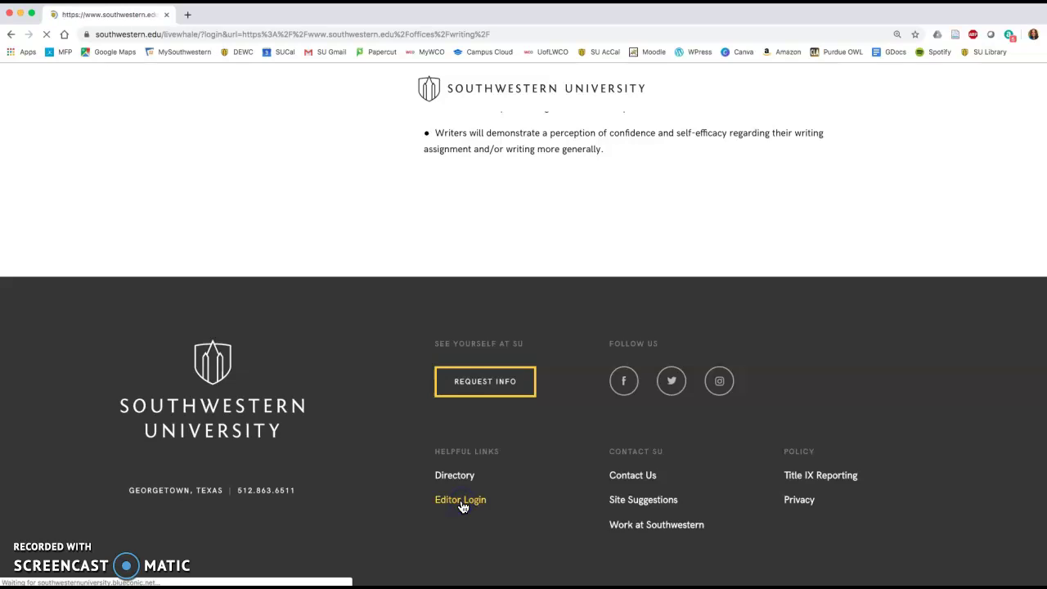
- Open the site's Editor Login and sign in to LiveWhale CMS with the account username and password
left_click(474, 306)
left_click(469, 347)
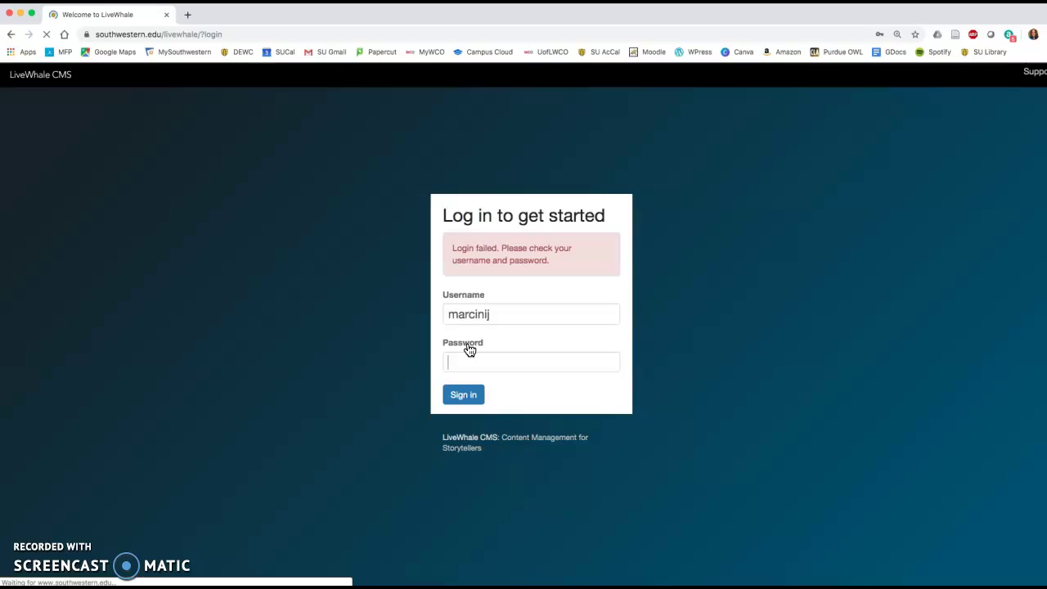
left_click(497, 359)
left_click(508, 314)
double_click(468, 315)
left_click(492, 349)
left_click(488, 361)
left_click(485, 393)
left_click(465, 398)
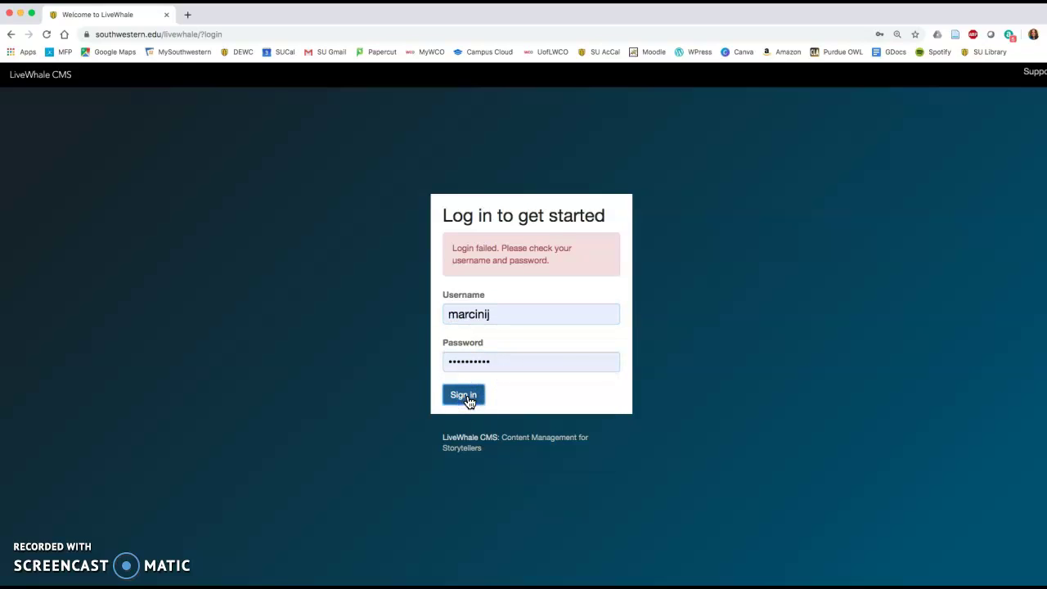
left_click(470, 401)
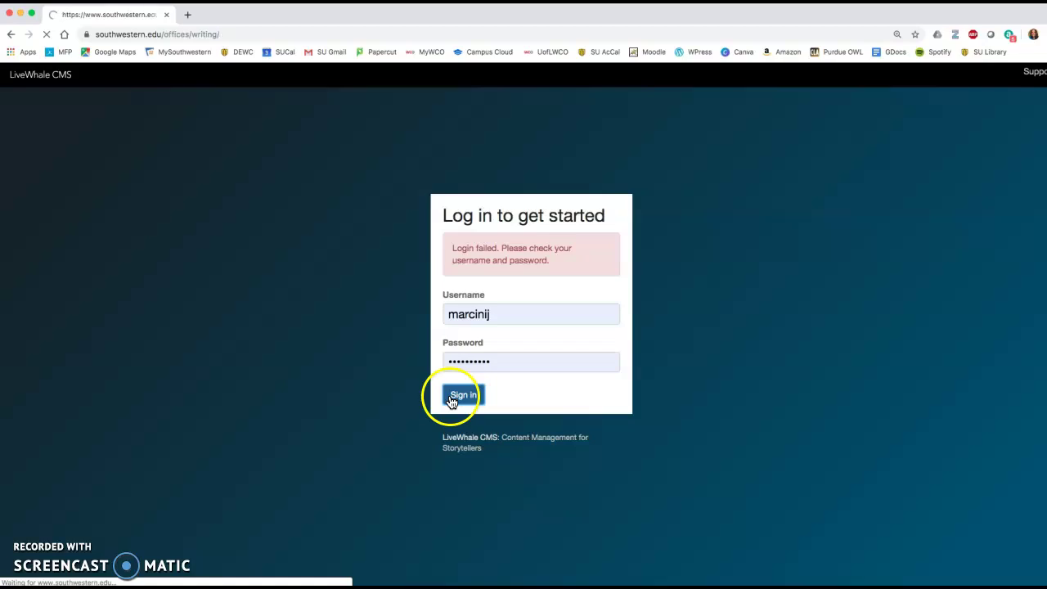
left_click(336, 242)
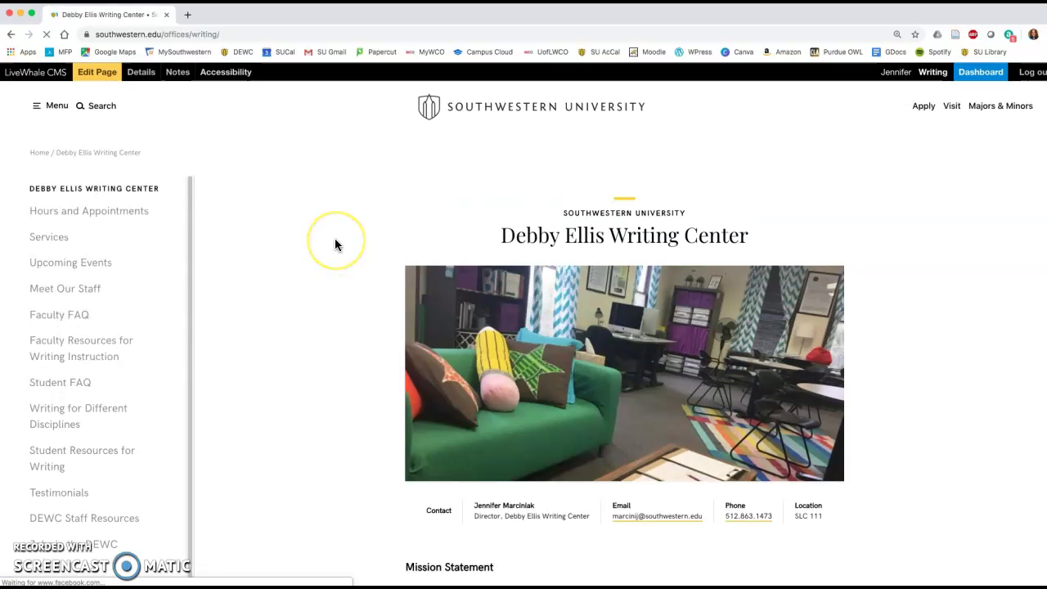
left_click(335, 187)
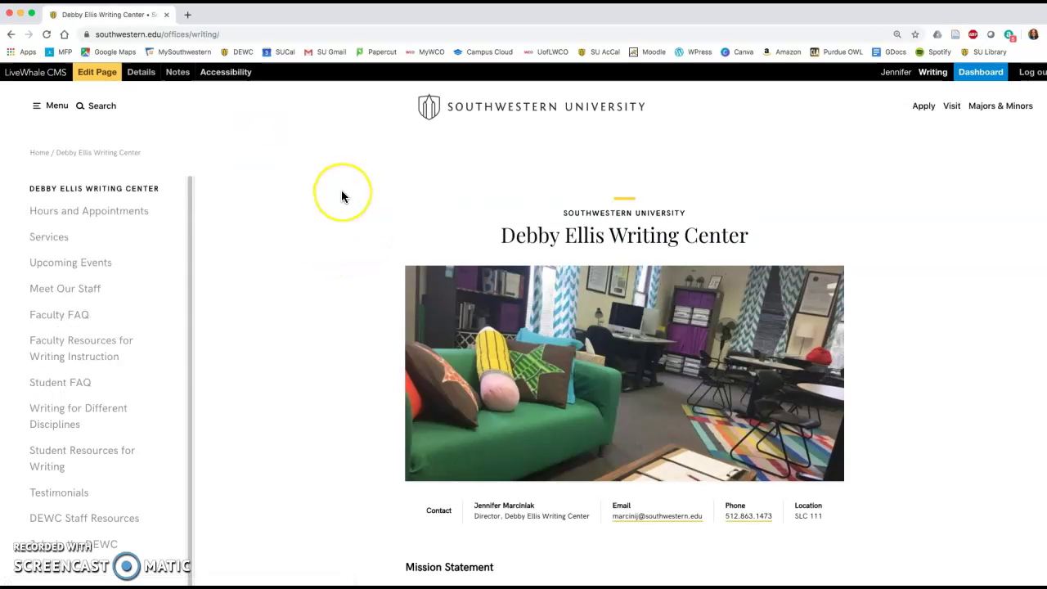
left_click(98, 75)
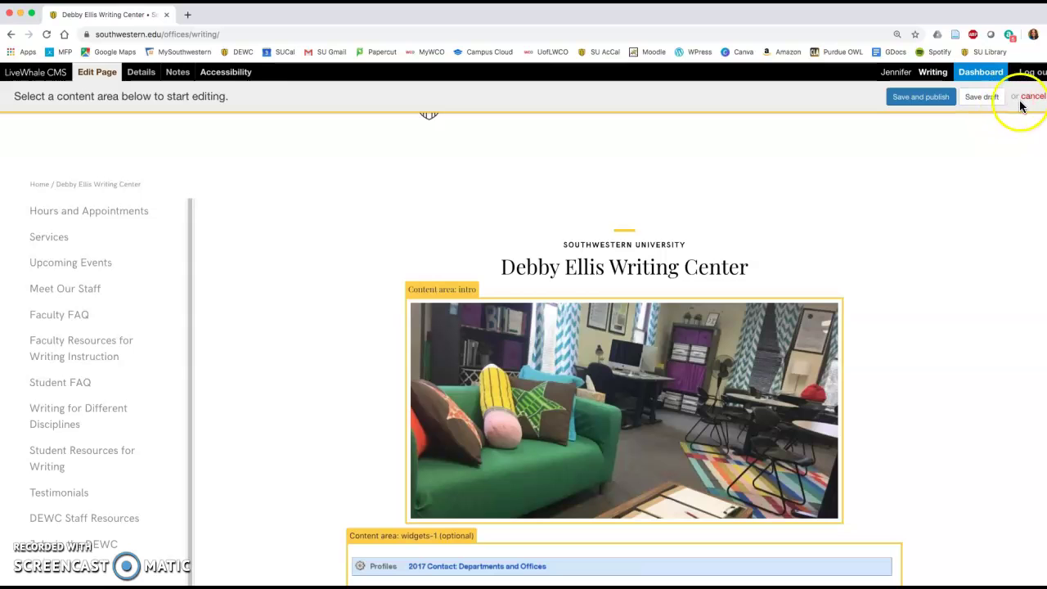
left_click(1023, 96)
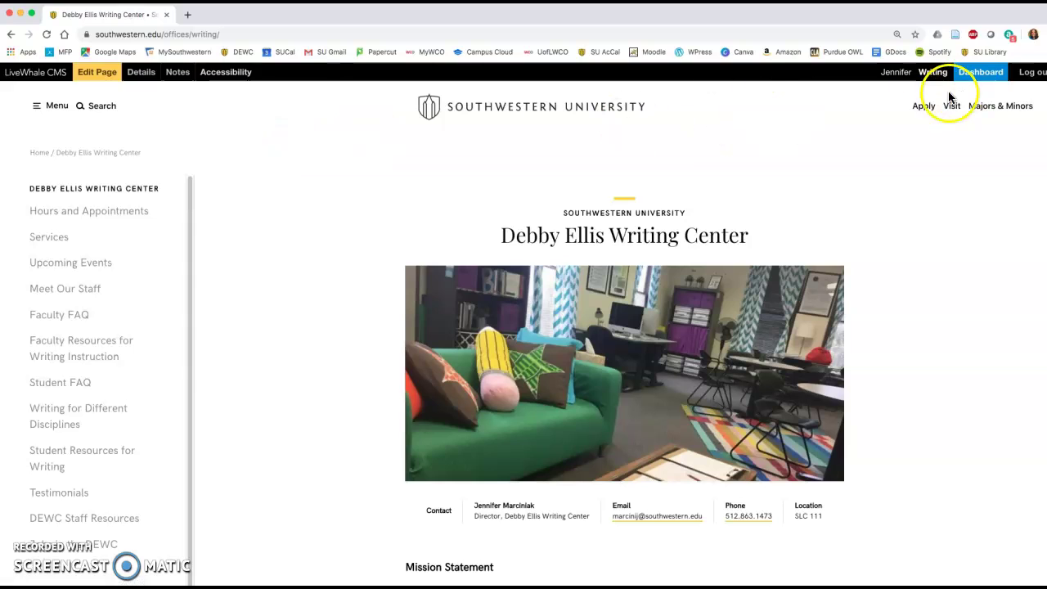
- Start a new image in the All Images collection of the dashboard's image library and open the file chooser for its upload
left_click(987, 79)
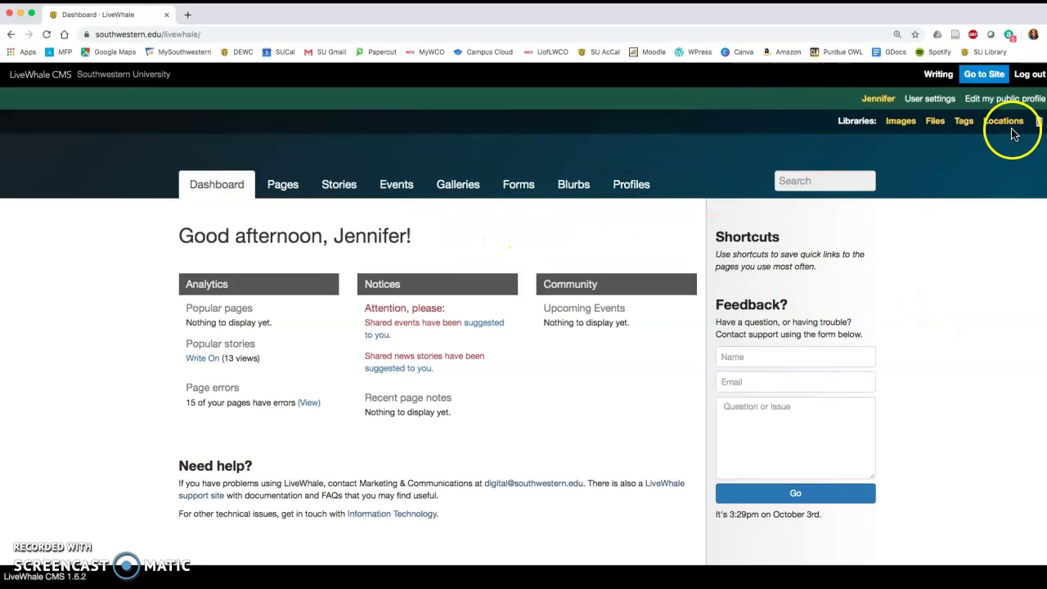
left_click(904, 125)
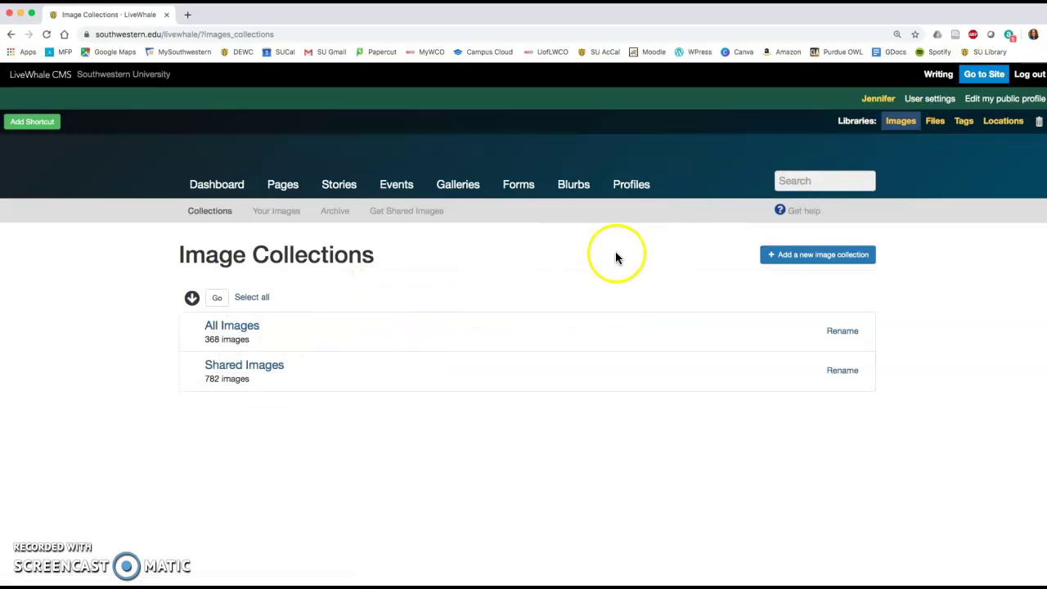
left_click(233, 327)
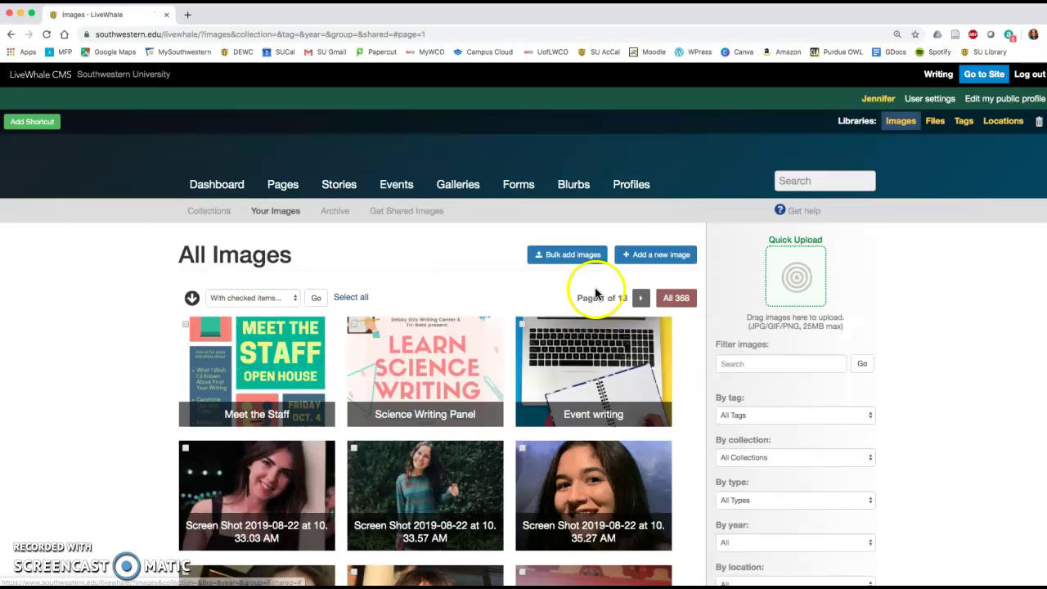
left_click(652, 255)
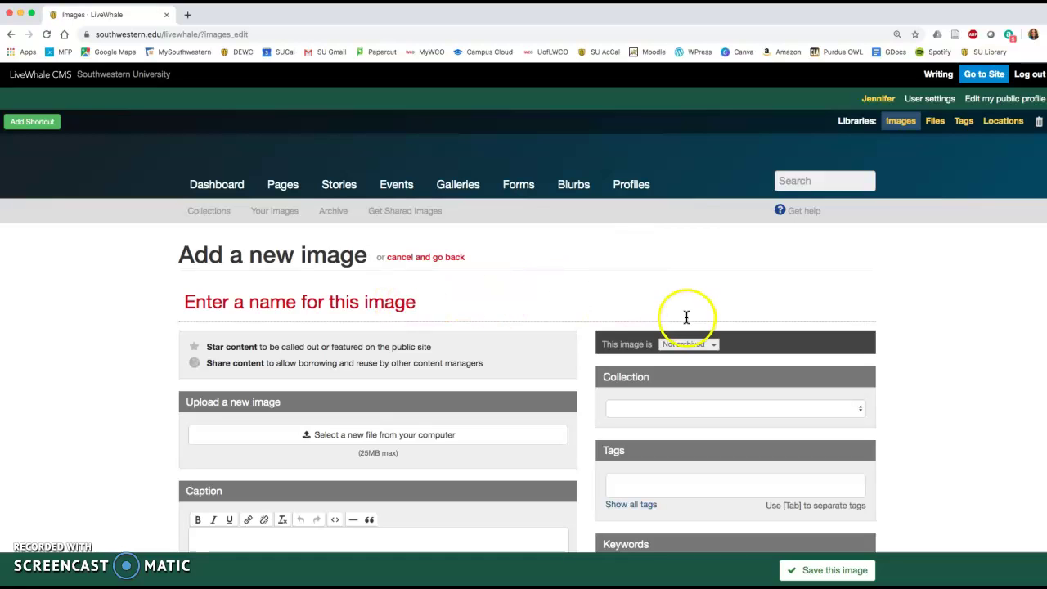
left_click(409, 439)
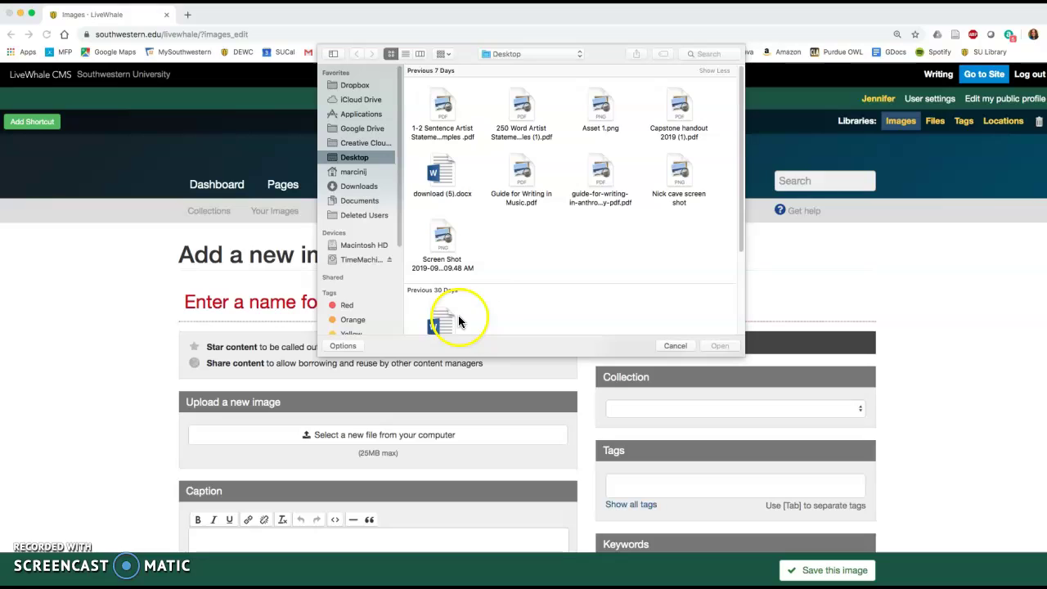
- Look through the Desktop, Google Drive, home and Documents folders for the image file to upload
scroll(523, 288, "down", 5)
scroll(523, 288, "up", 5)
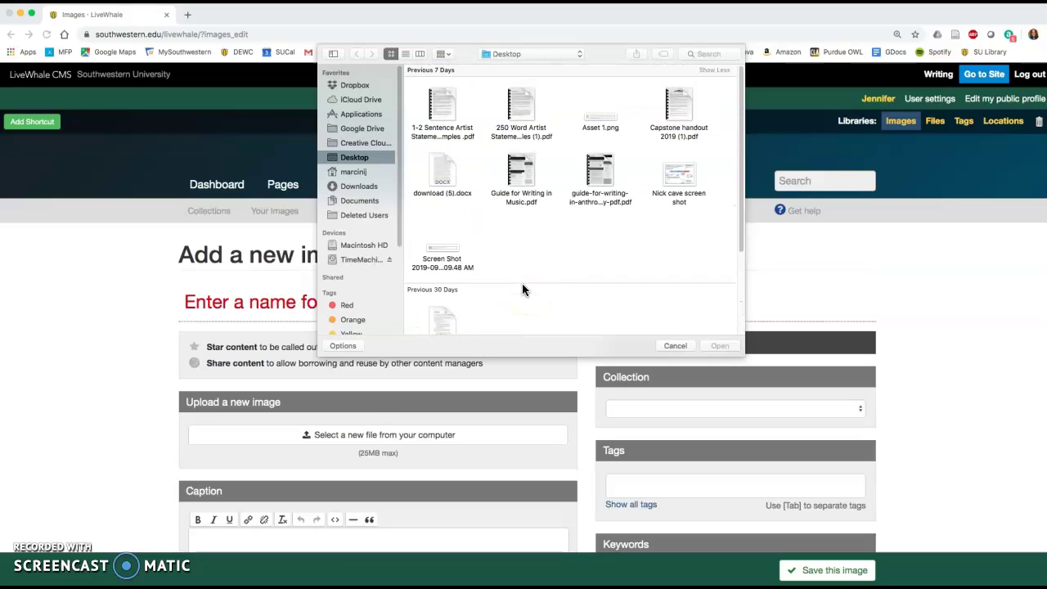
left_click(363, 129)
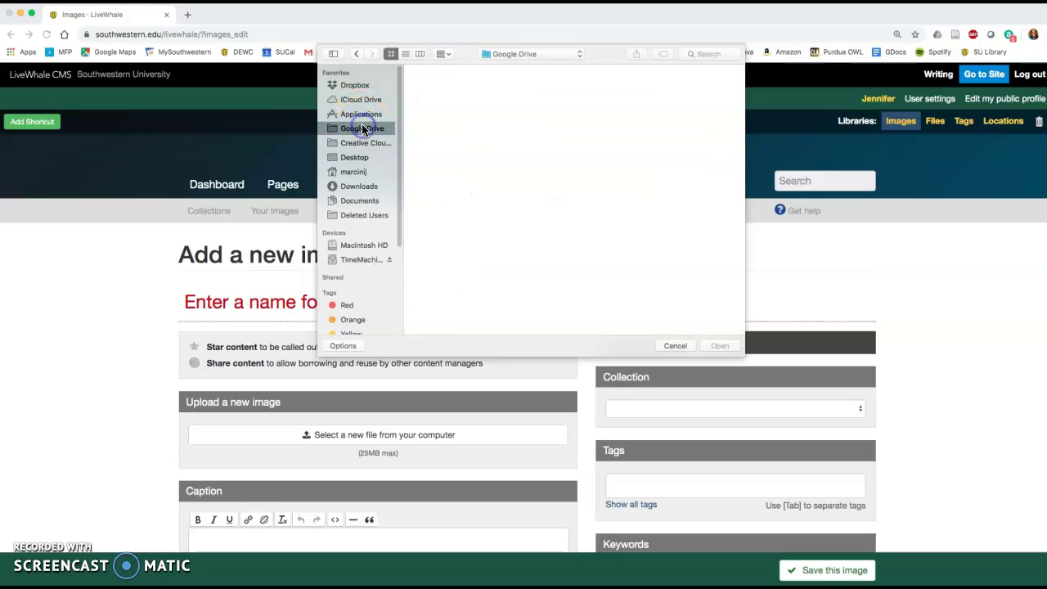
scroll(502, 160, "down", 5)
scroll(501, 157, "up", 5)
left_click(370, 114)
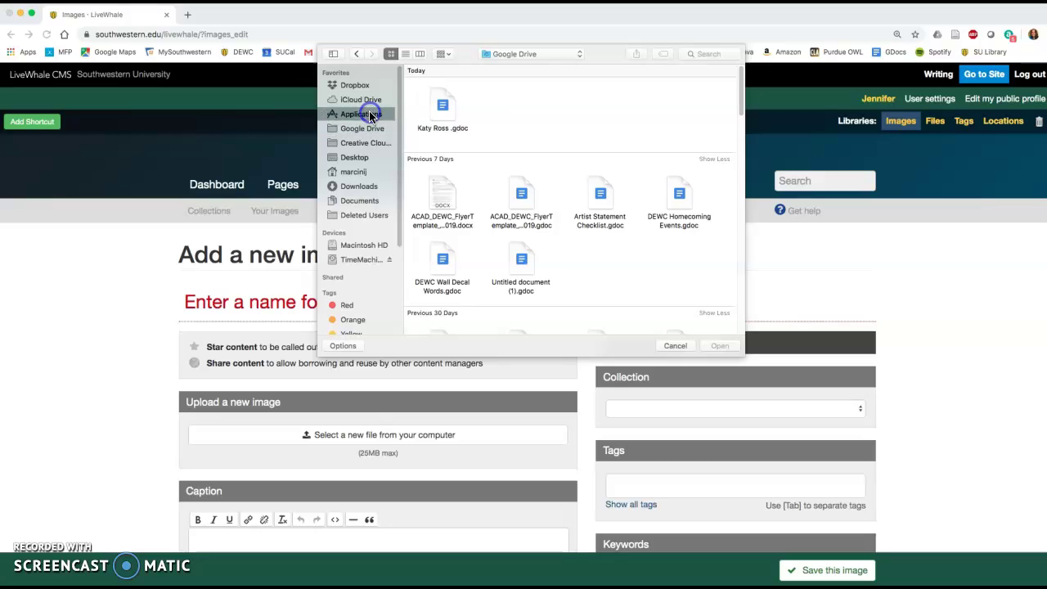
left_click(362, 173)
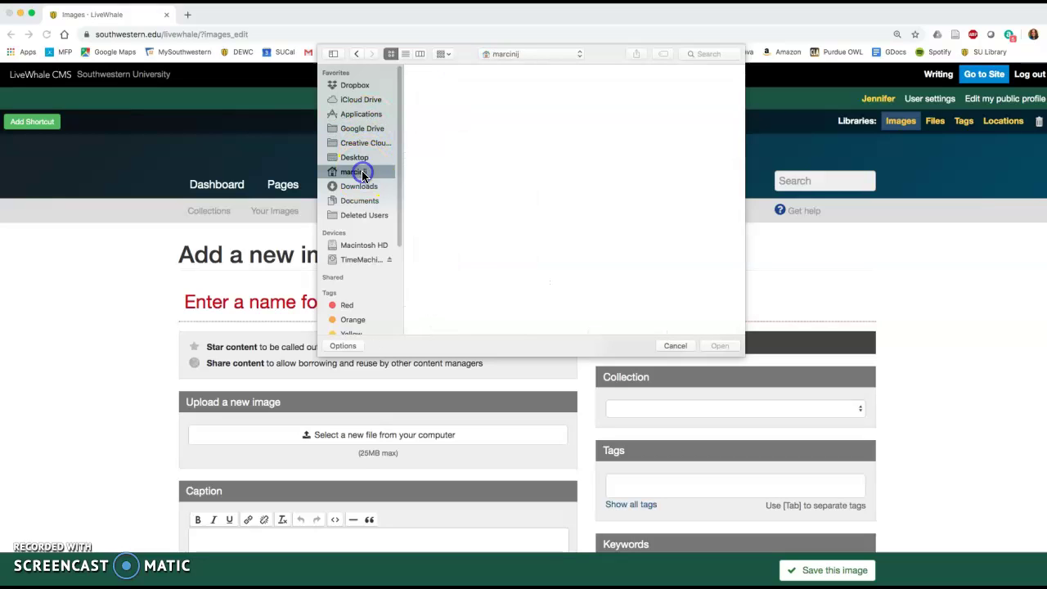
left_click(364, 158)
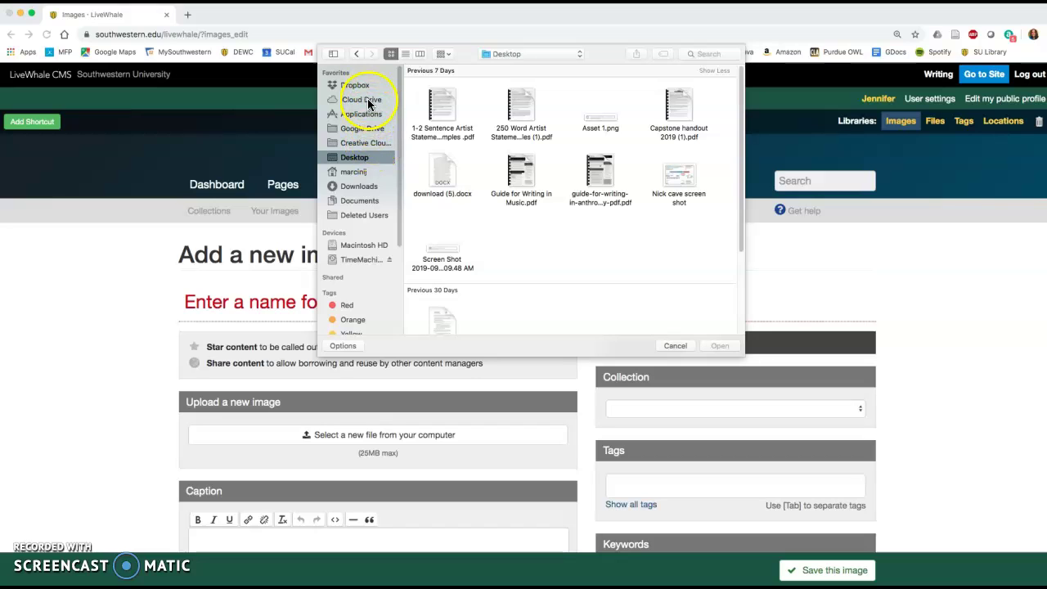
left_click(369, 203)
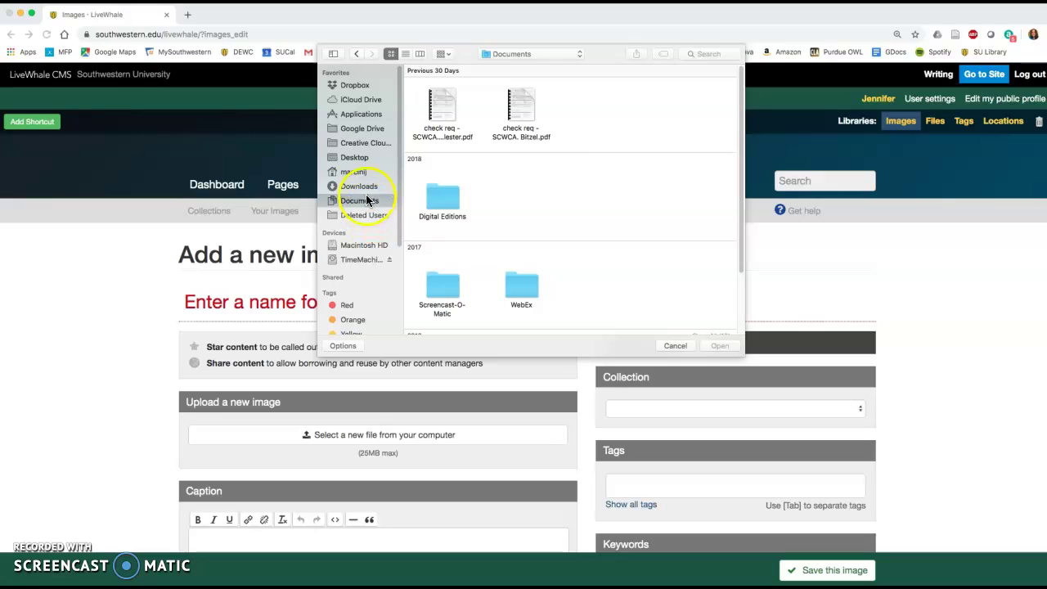
- Upload the file Copy of Copy of Copy of Meet the DEWC.png from the Desktop Dump folder on the Desktop
left_click(360, 160)
scroll(532, 219, "down", 5)
left_click(446, 294)
double_click(446, 294)
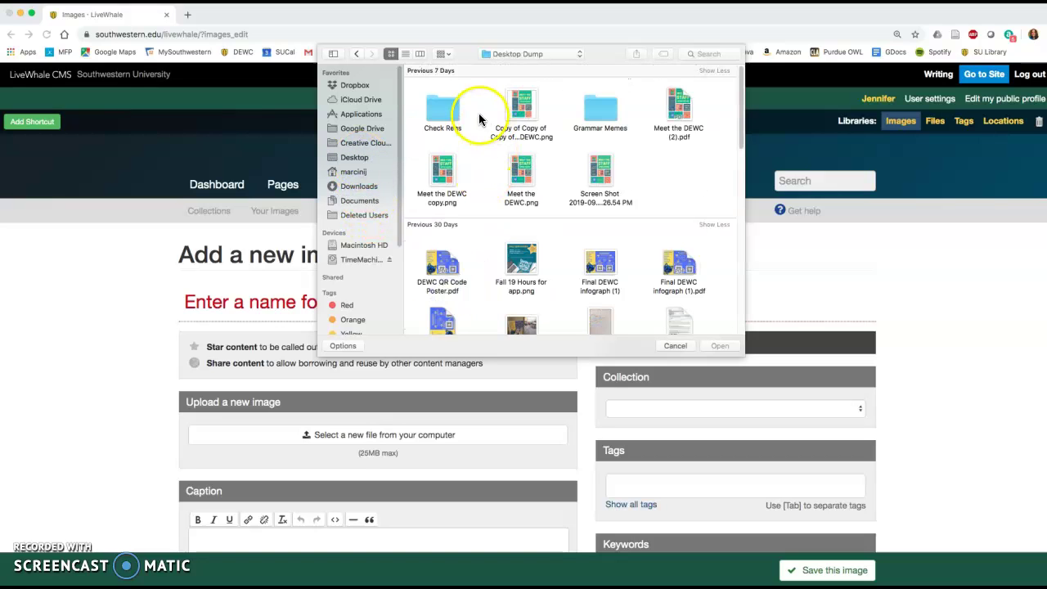
left_click(522, 105)
left_click(725, 344)
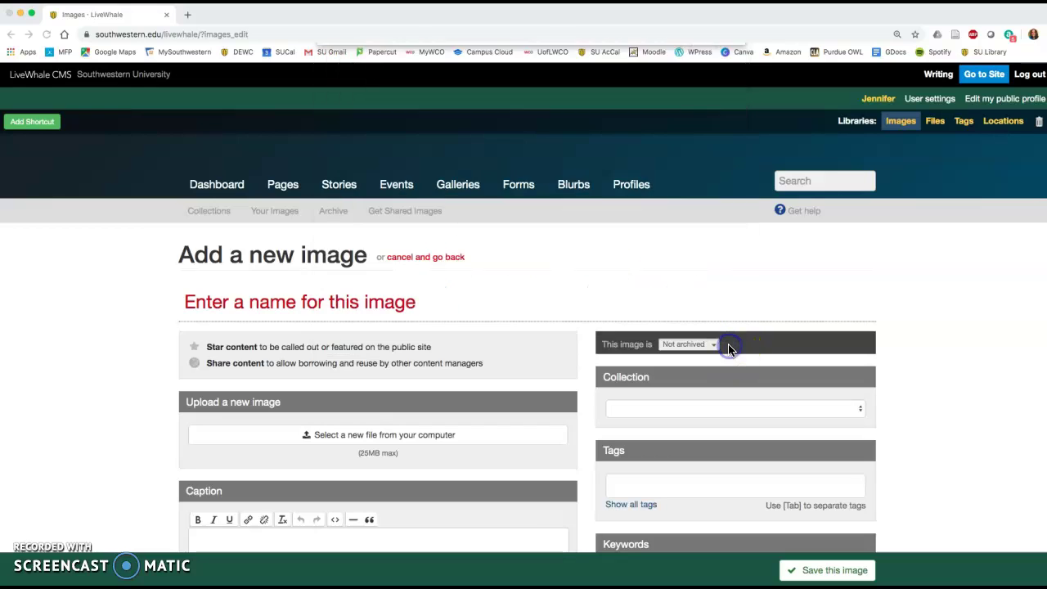
- Name the new image "meet the staff 2" and save it to the library
scroll(487, 356, "down", 3)
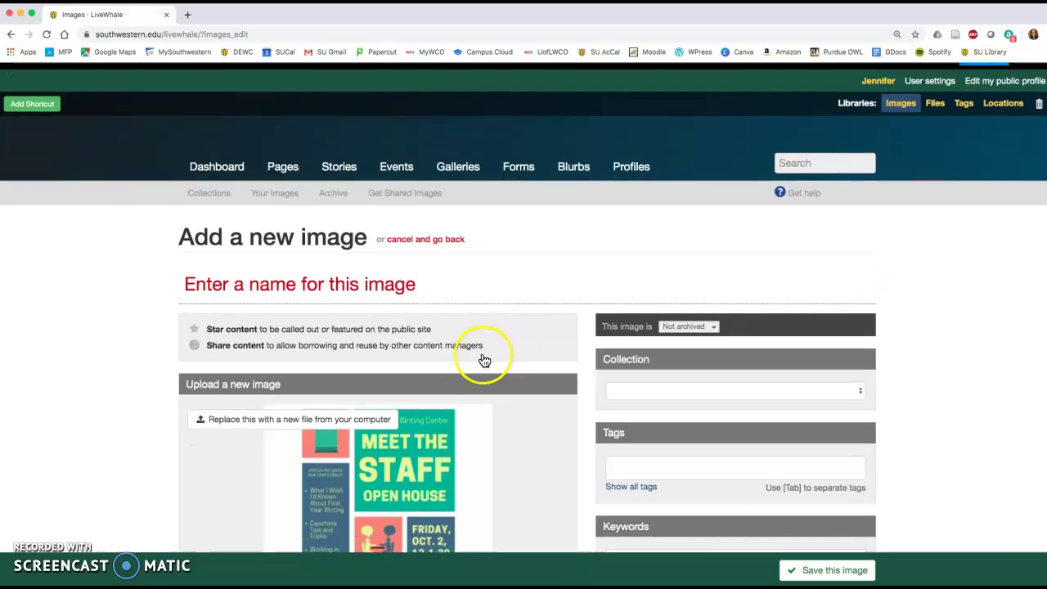
scroll(484, 358, "down", 1)
left_click(405, 189)
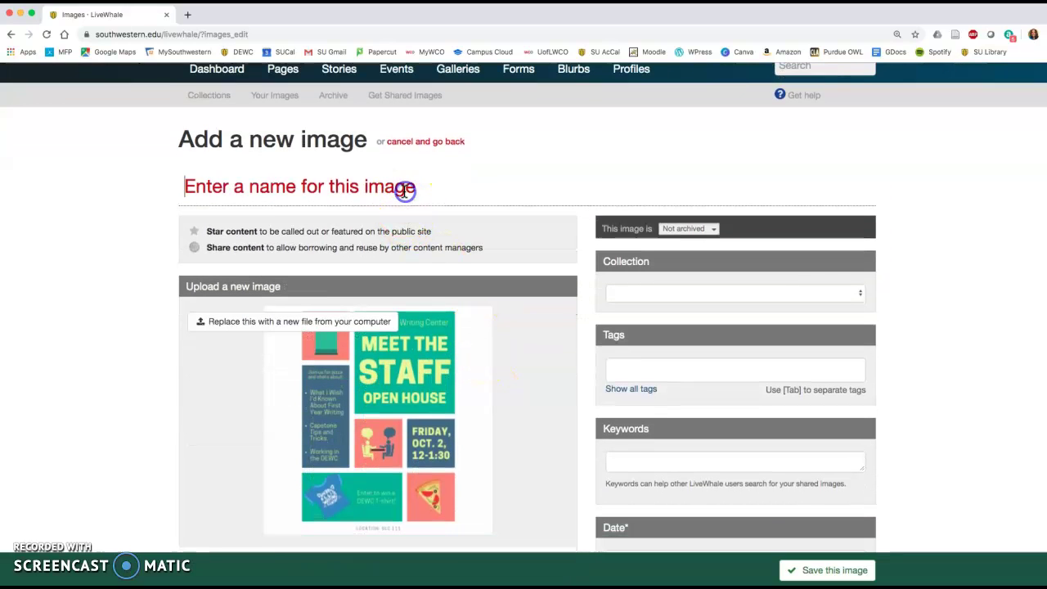
type("meet the staff 2")
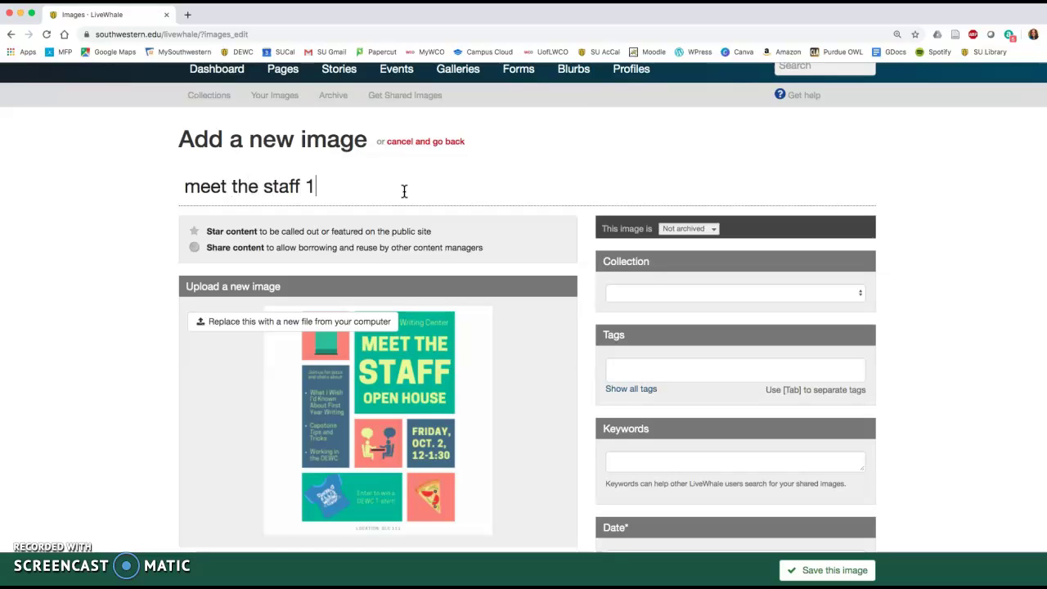
left_click(712, 245)
scroll(908, 305, "down", 5)
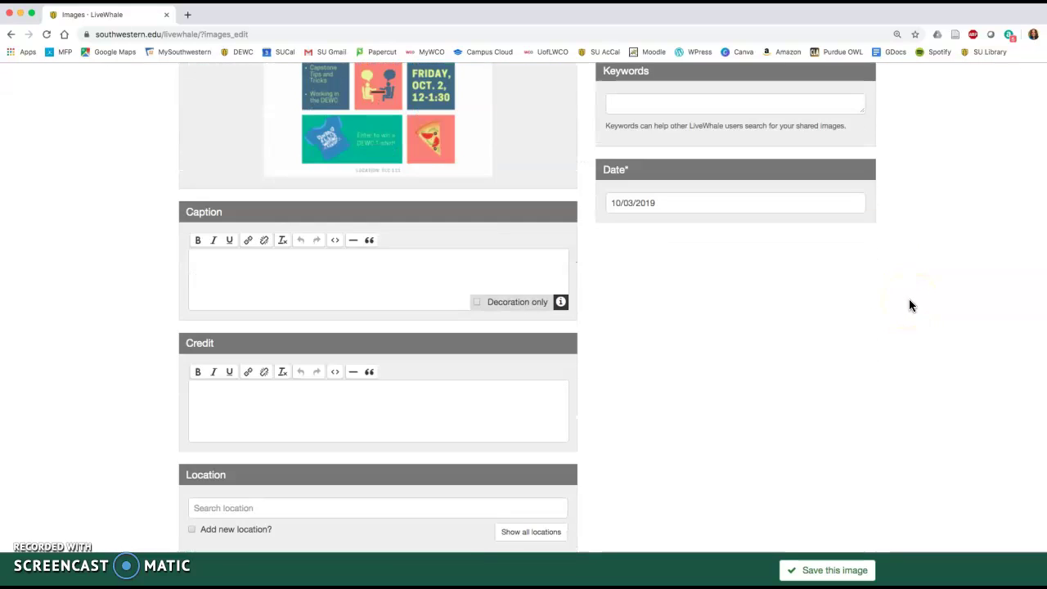
scroll(909, 306, "down", 1)
left_click(813, 507)
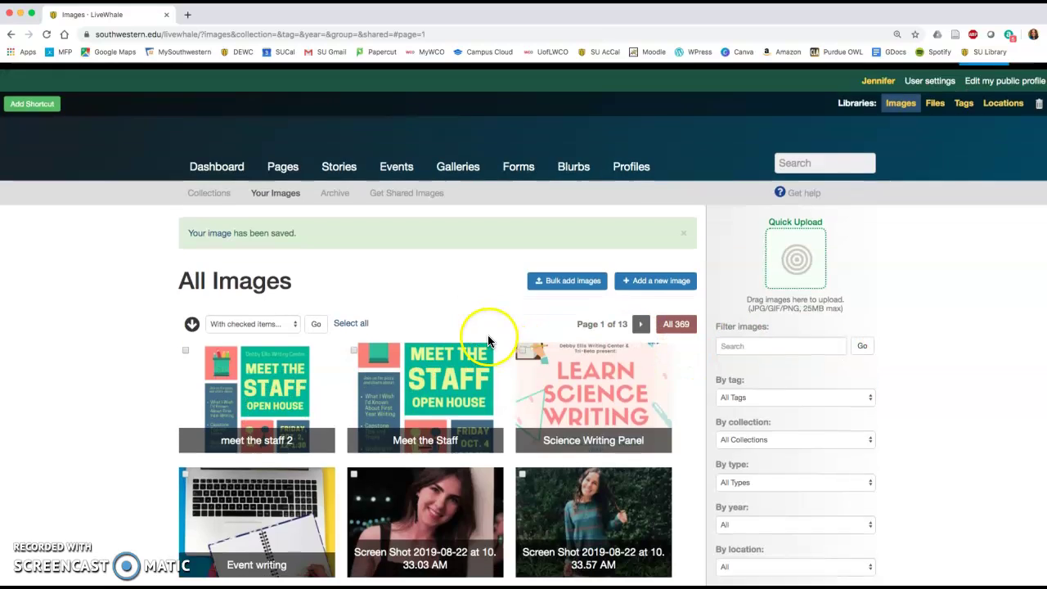
- Open the "meet the staff 2" image for editing and view its full-size version in a separate tab
scroll(442, 368, "down", 1)
scroll(355, 401, "down", 1)
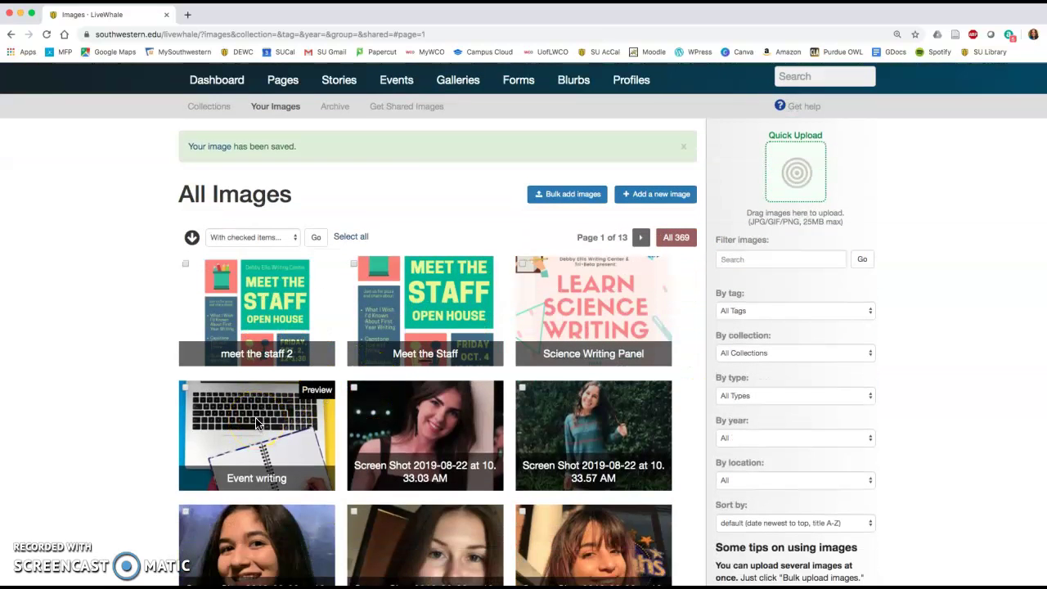
left_click(251, 417)
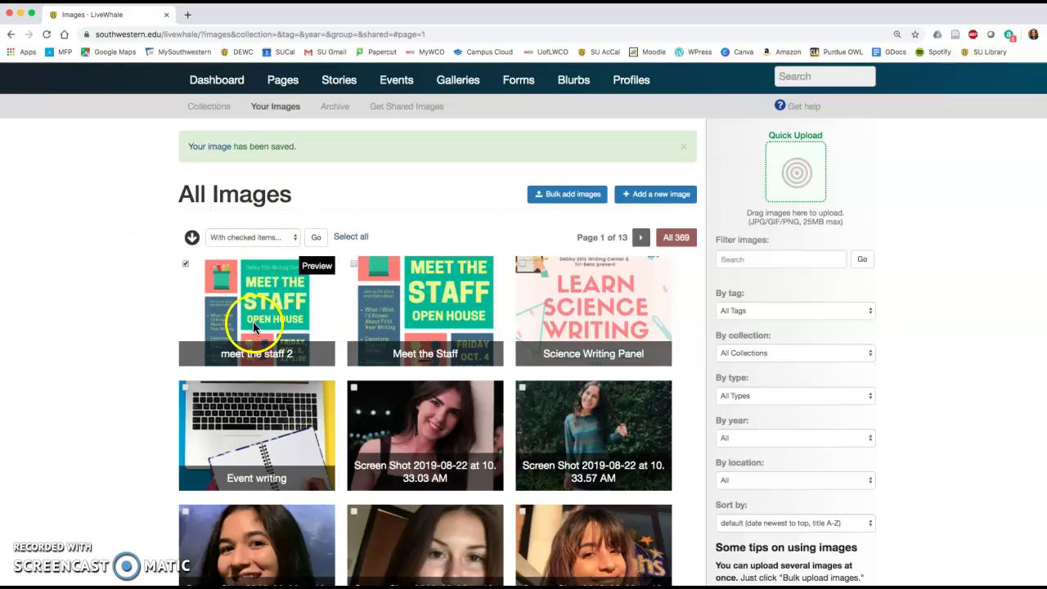
left_click(262, 353)
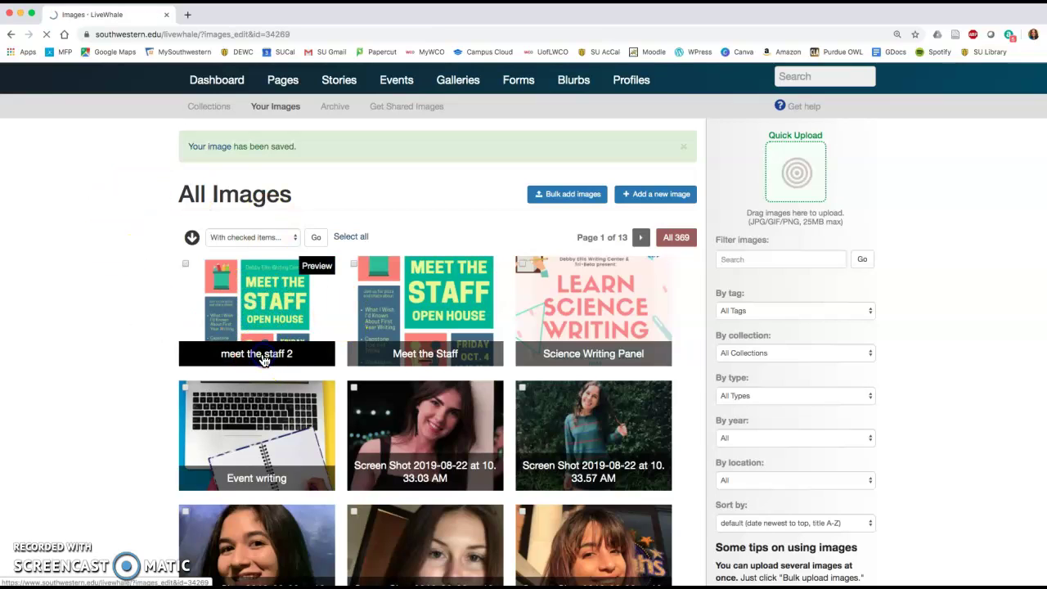
scroll(666, 302, "down", 2)
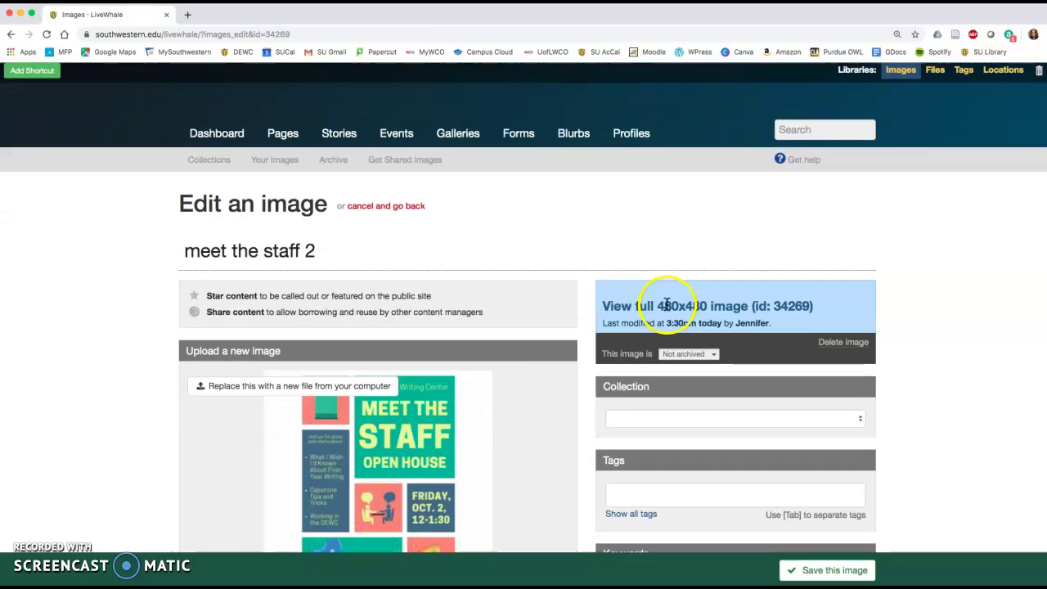
scroll(495, 415, "down", 1)
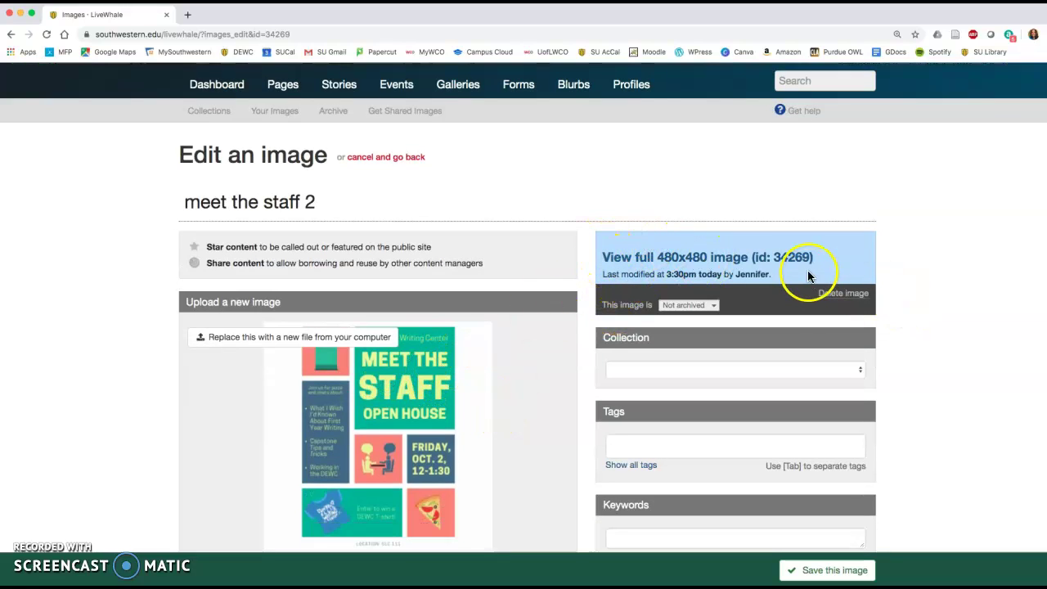
left_click(745, 269)
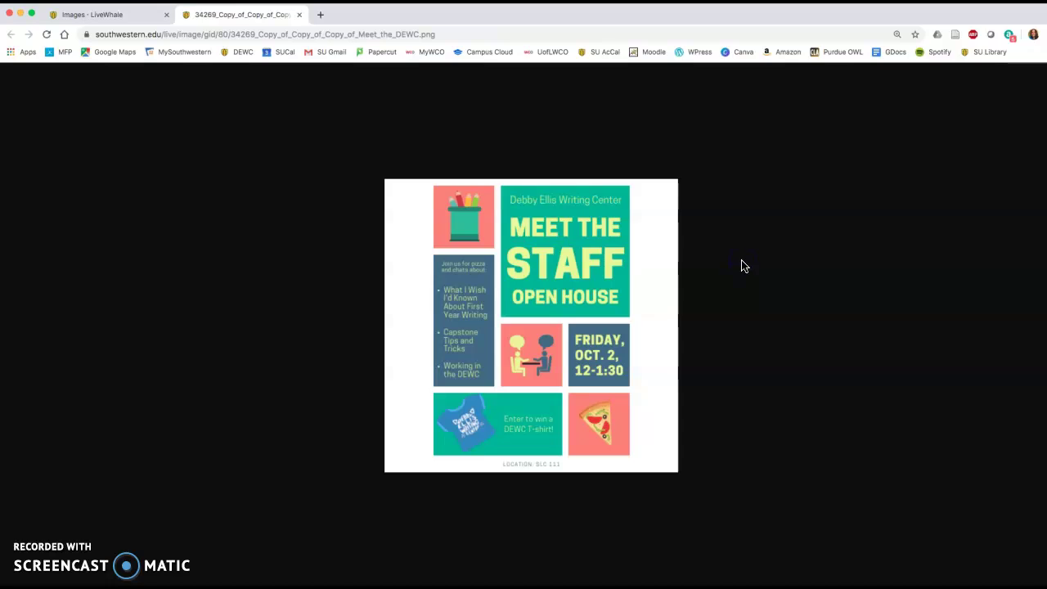
- Select the full-size image's complete web address for copying and close its tab
left_click(470, 29)
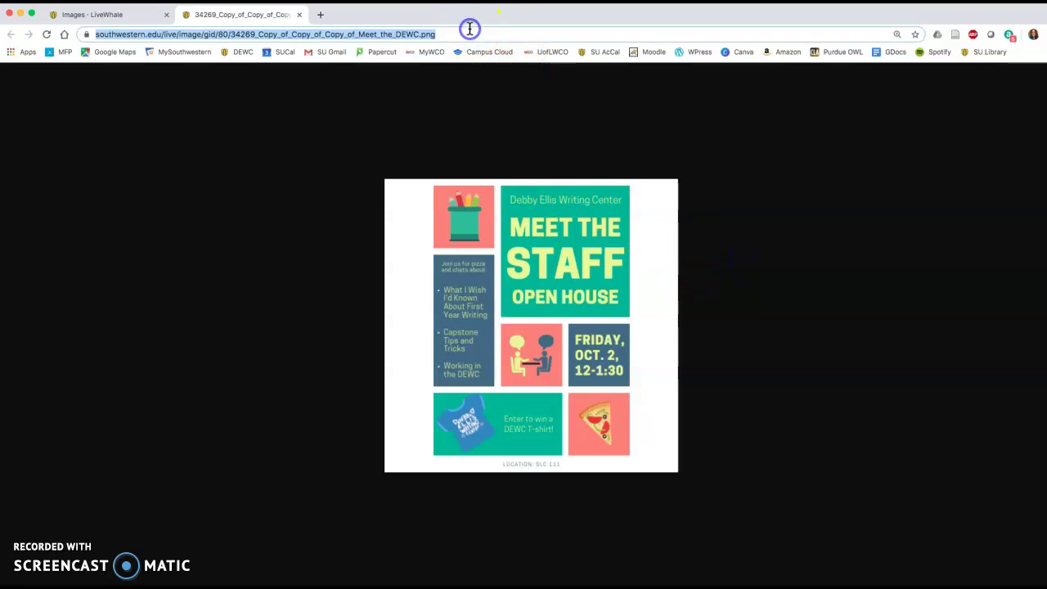
left_click(300, 15)
scroll(540, 270, "up", 1)
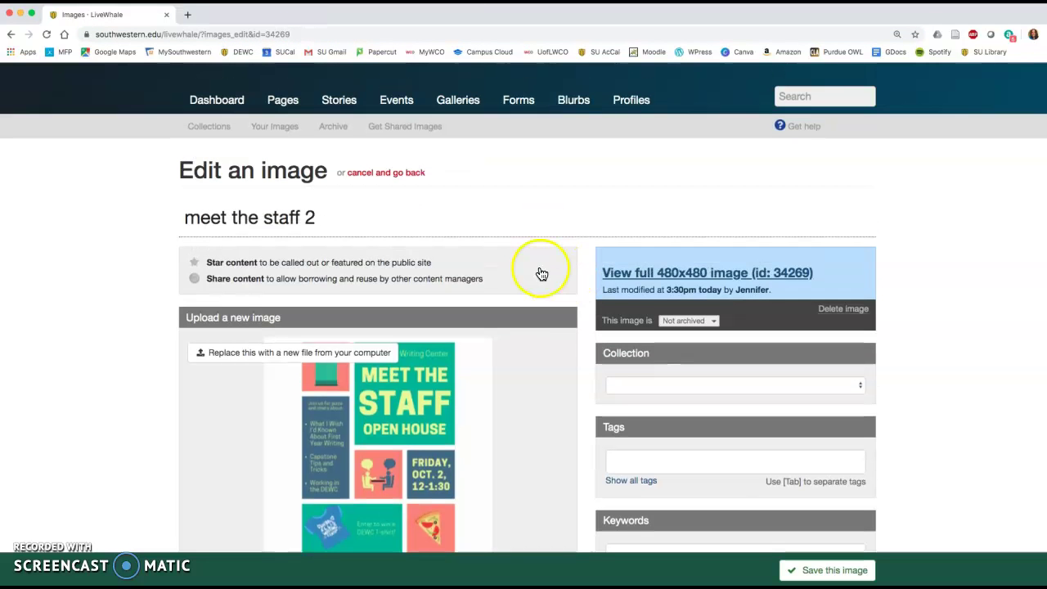
- Open SU Gmail in a new tab, search the mail for "postmaster" and open the Thursday, October 3, 2019 Southwestern Campus Notices email
left_click(187, 14)
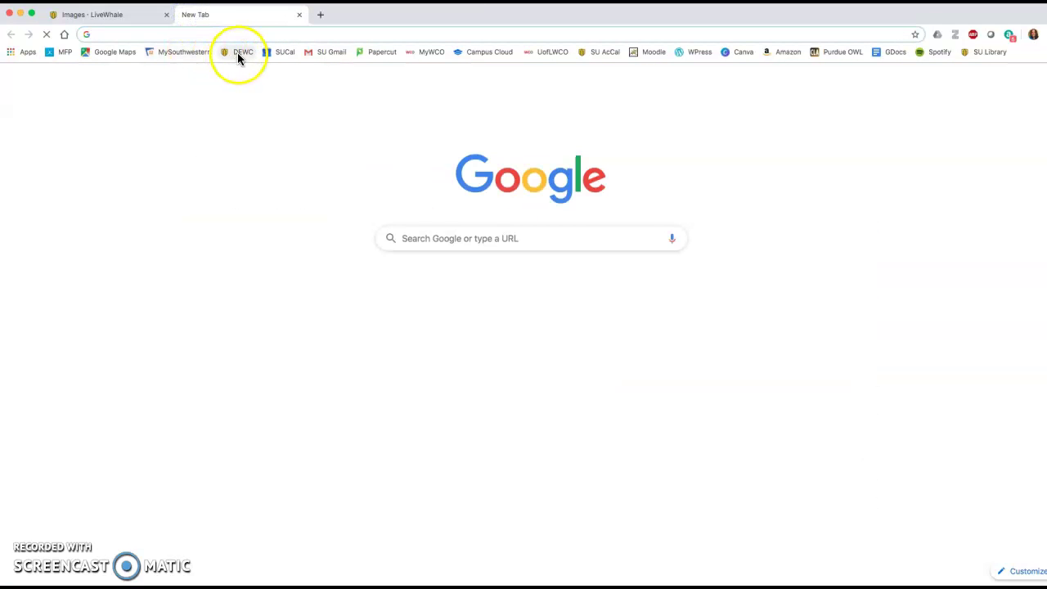
left_click(327, 52)
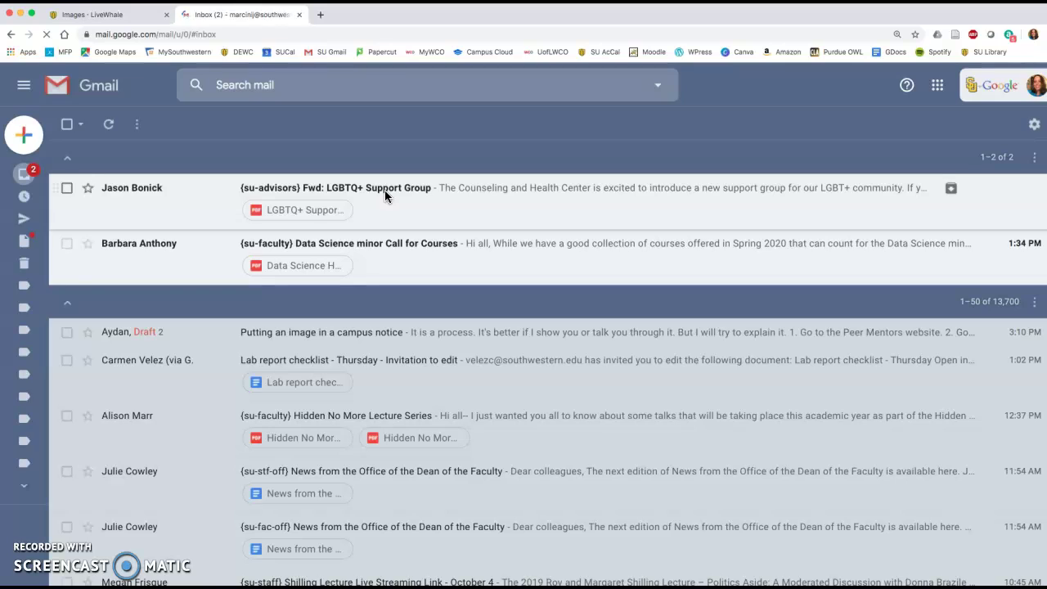
left_click(317, 83)
type("postmaster")
key("Return")
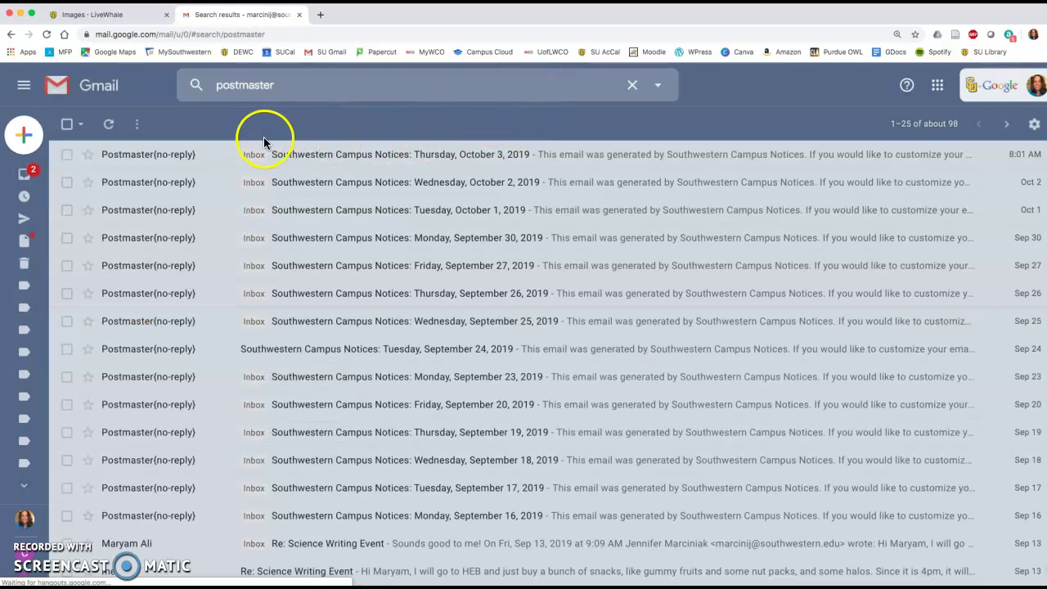
left_click(375, 156)
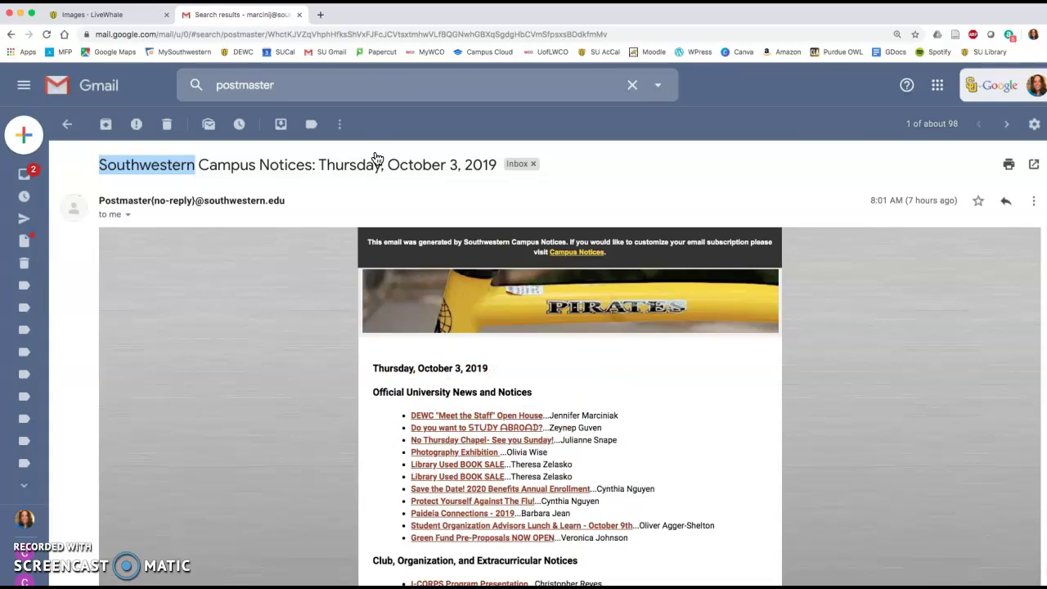
- Follow the email's management link to Southwestern Campus Notices, sign in with the saved credentials and open a new notice submission form
scroll(555, 345, "down", 5)
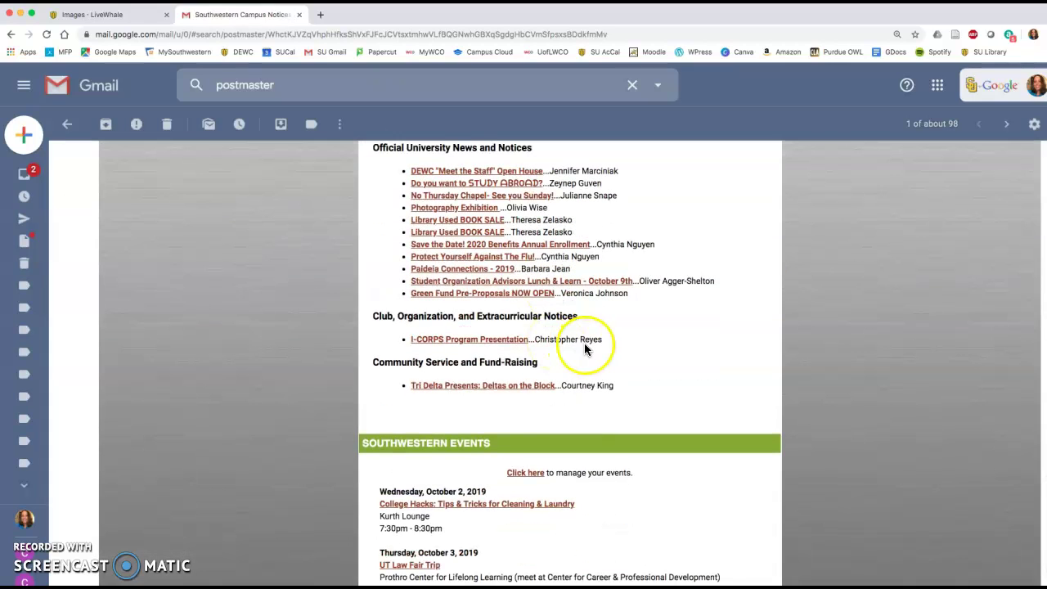
left_click(534, 465)
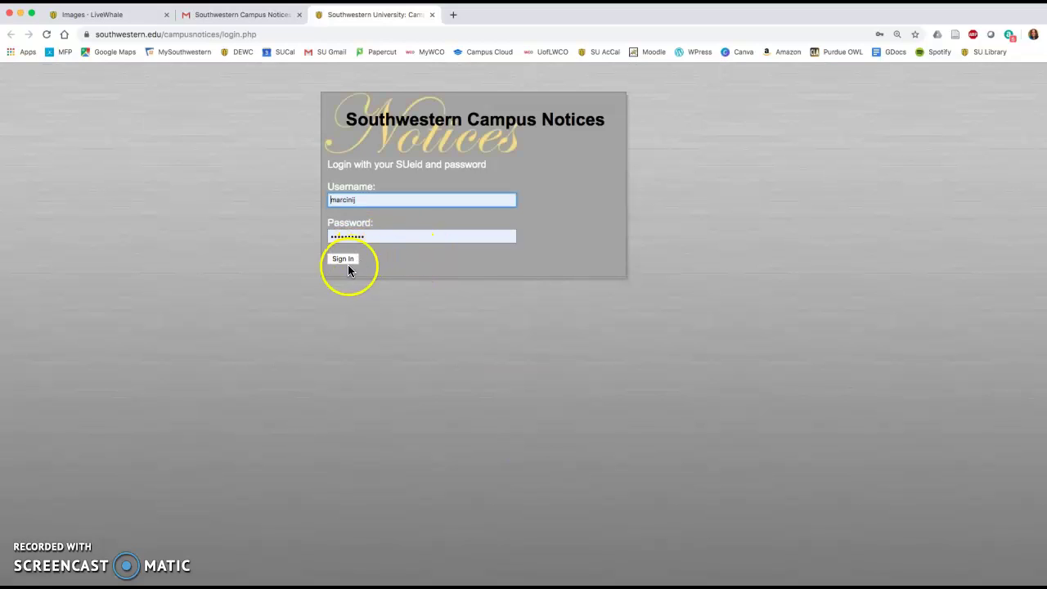
left_click(343, 262)
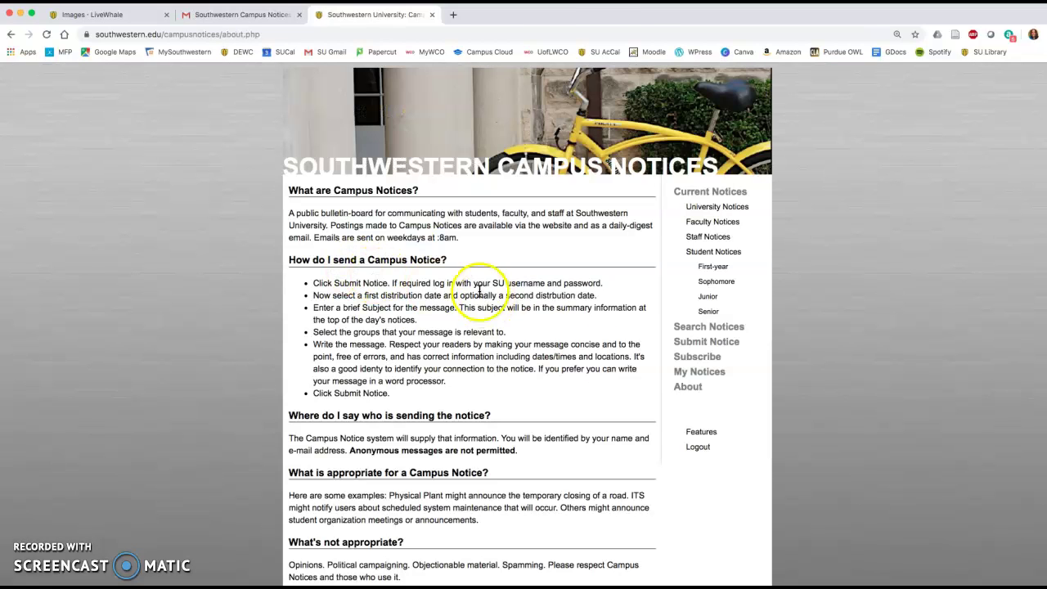
left_click(734, 348)
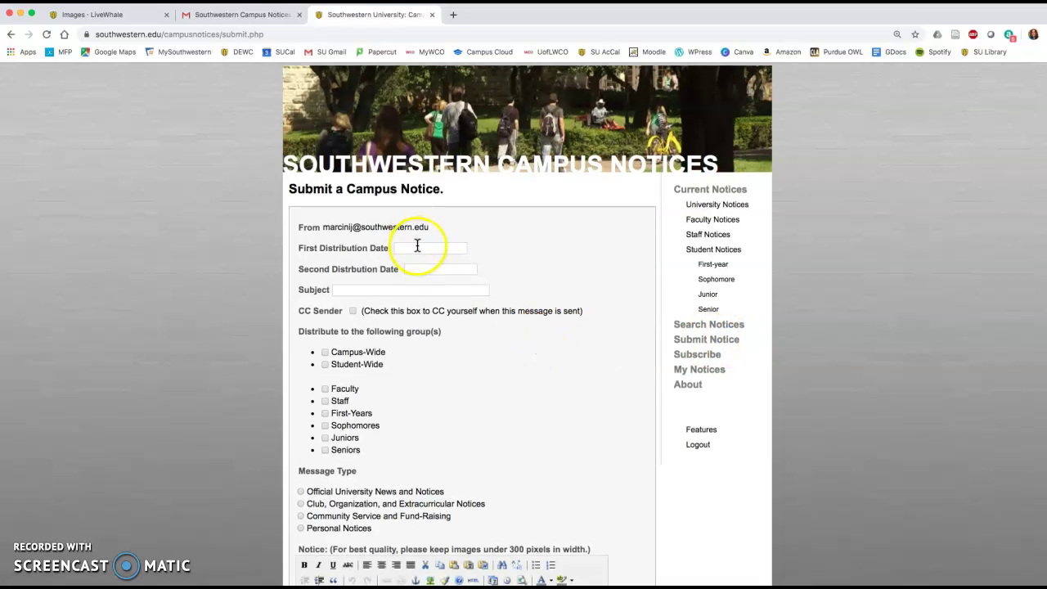
- Set the notice's first distribution date to 10/04/2019 and the second to 10/07/2019
left_click(418, 246)
left_click(535, 320)
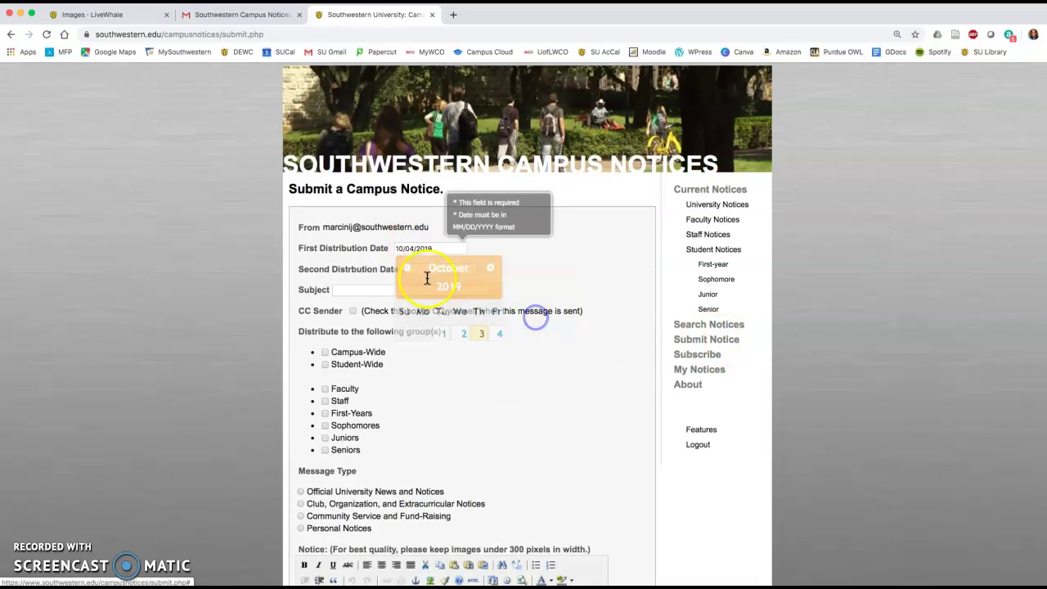
left_click(411, 270)
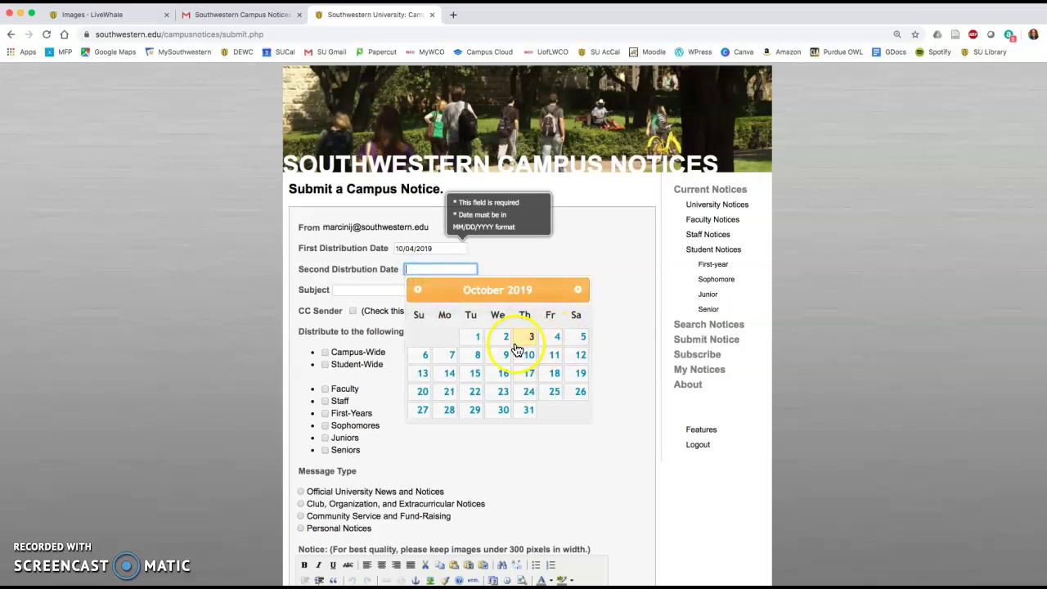
left_click(449, 354)
- Enter "TEst" as the subject, distribute the notice Campus-Wide and choose Official University News and Notices as the message type
left_click(394, 288)
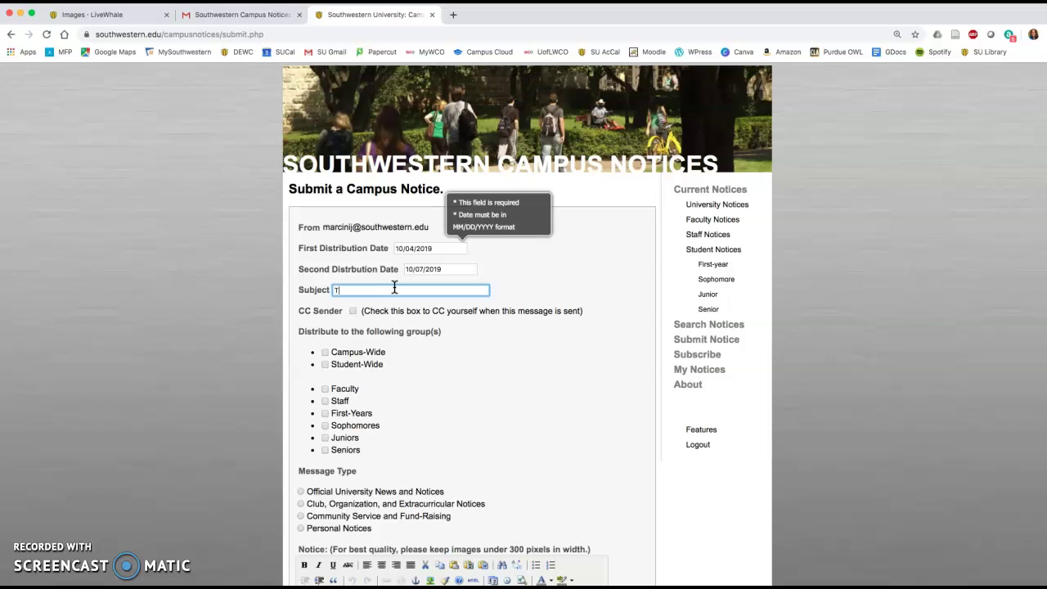
scroll(393, 327, "down", 1)
left_click(324, 345)
scroll(376, 364, "down", 3)
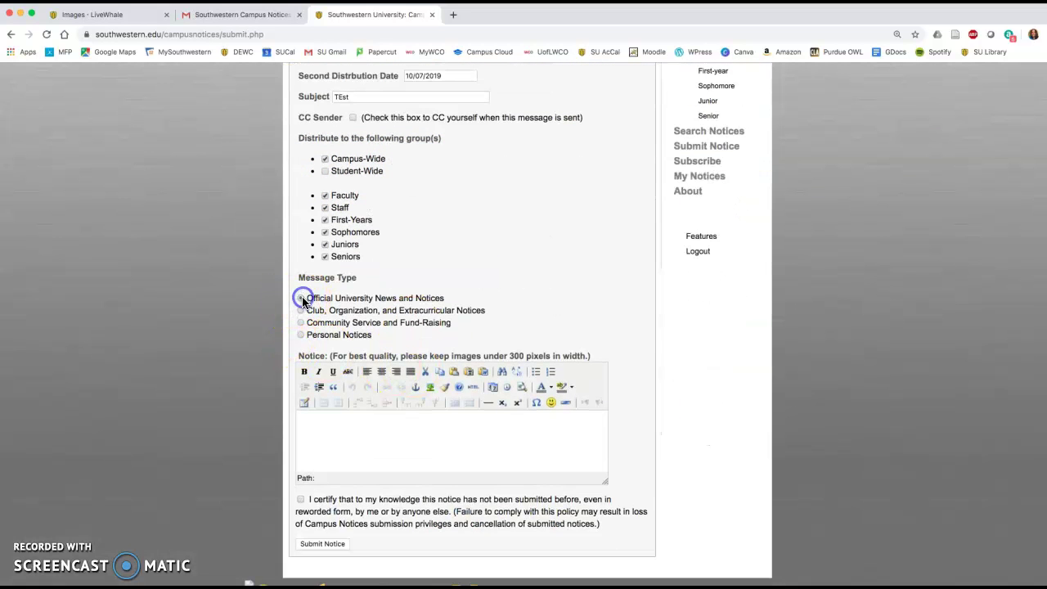
scroll(367, 421, "down", 1)
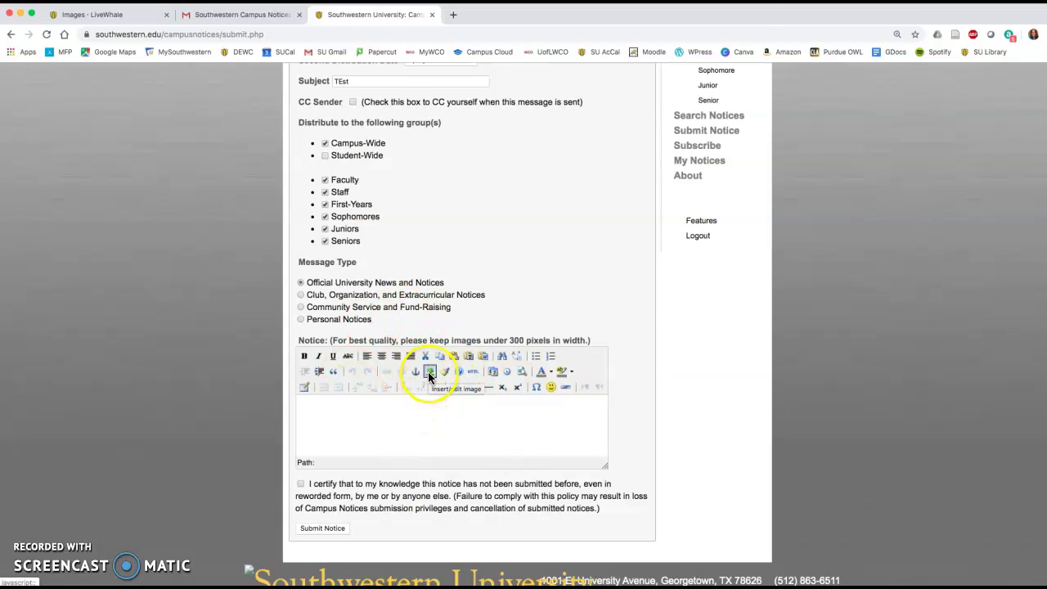
- Start inserting an image into the notice body, using the copied web address of the Meet the DEWC flyer as the image URL
left_click(427, 372)
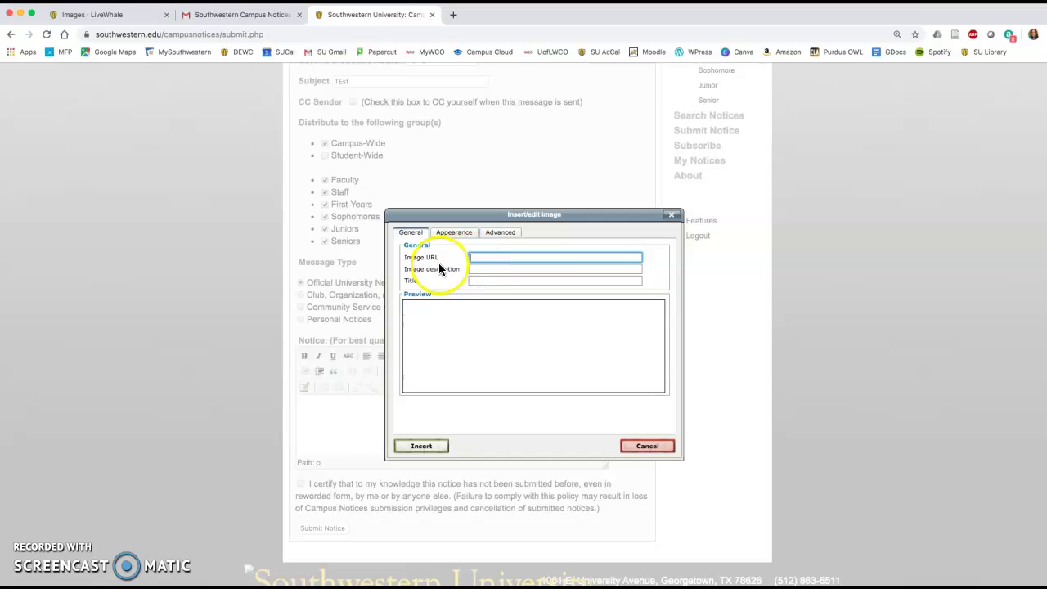
left_click(476, 259)
key("super+v")
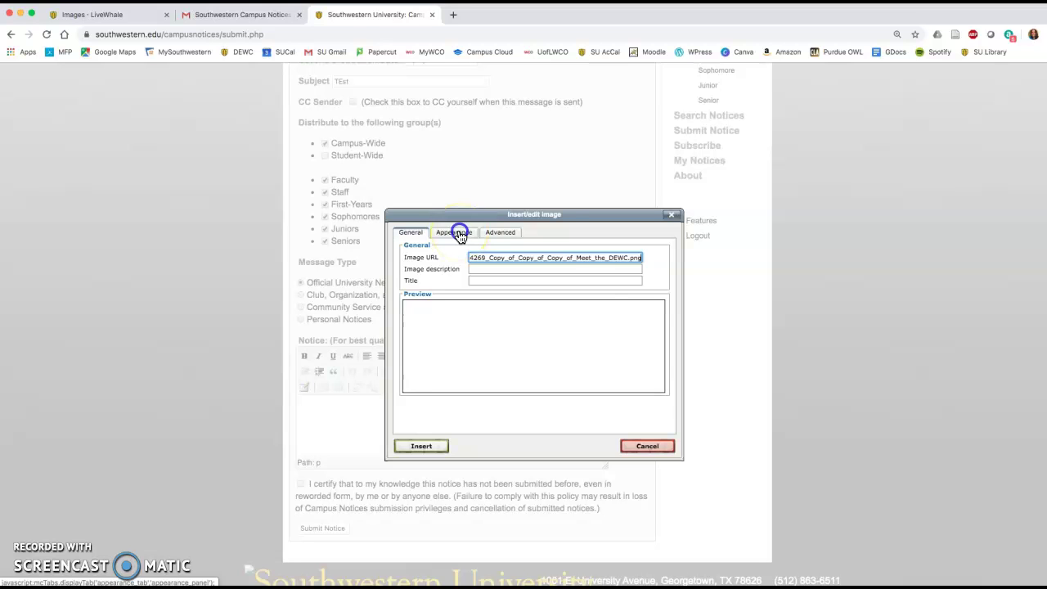
- Set the image dimensions to 500 x 500 px and insert the image without a description
left_click(461, 234)
left_click_drag(463, 274, 523, 275)
type("500")
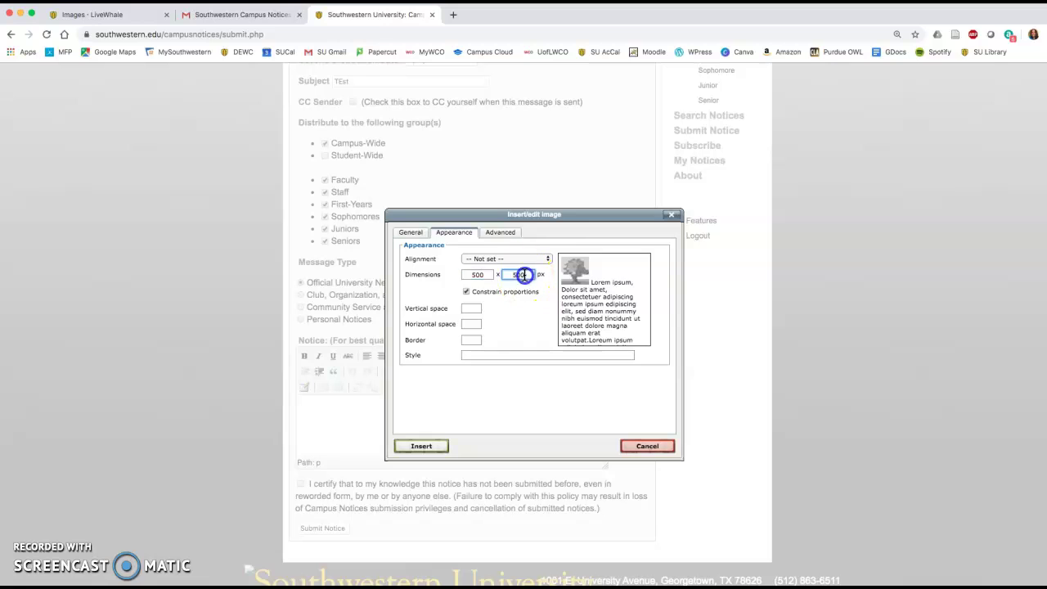
left_click(512, 274)
double_click(483, 274)
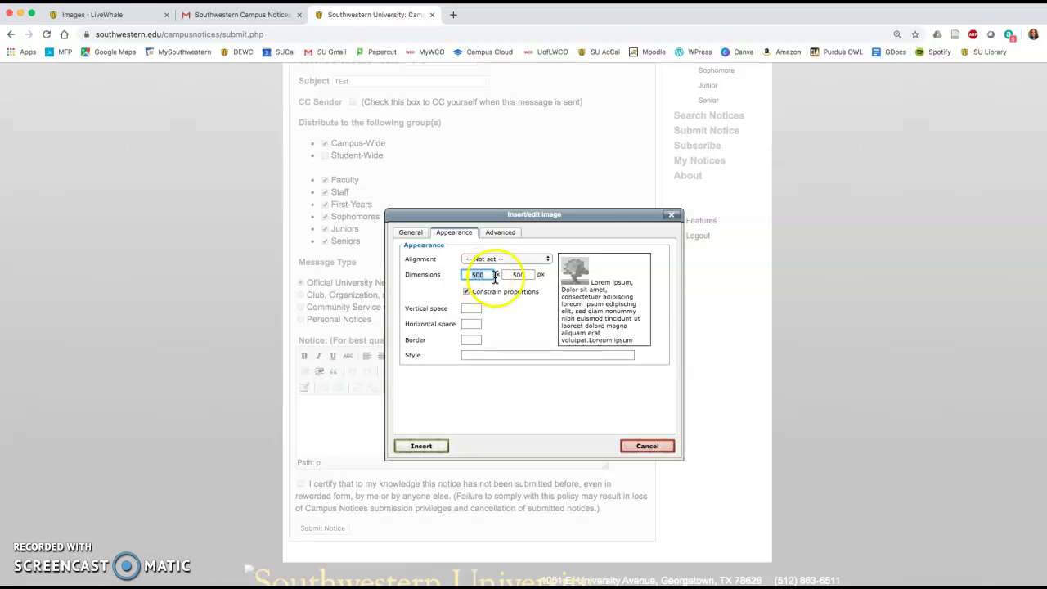
left_click(422, 446)
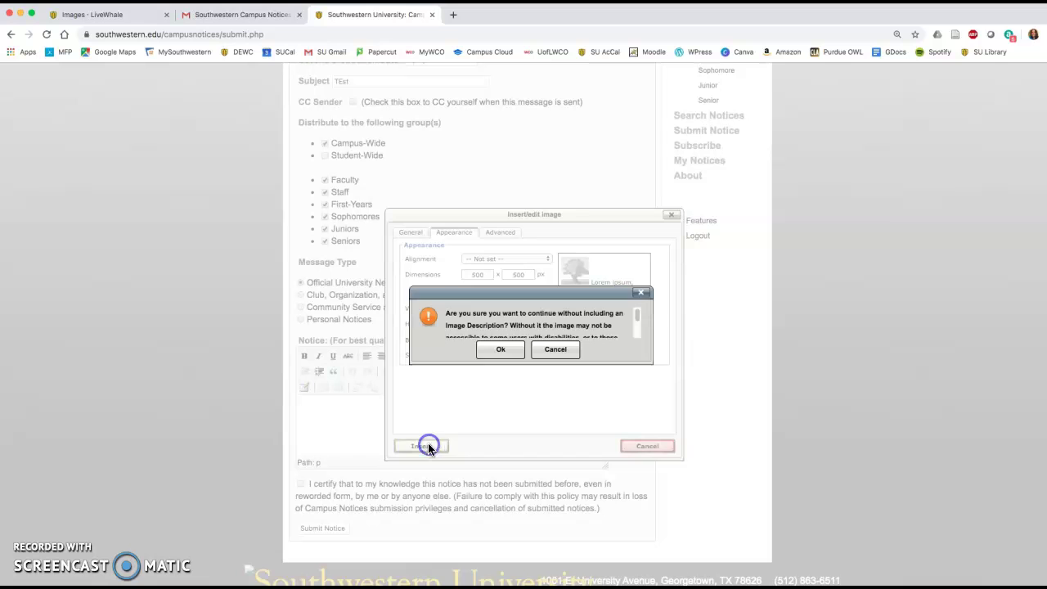
left_click(501, 351)
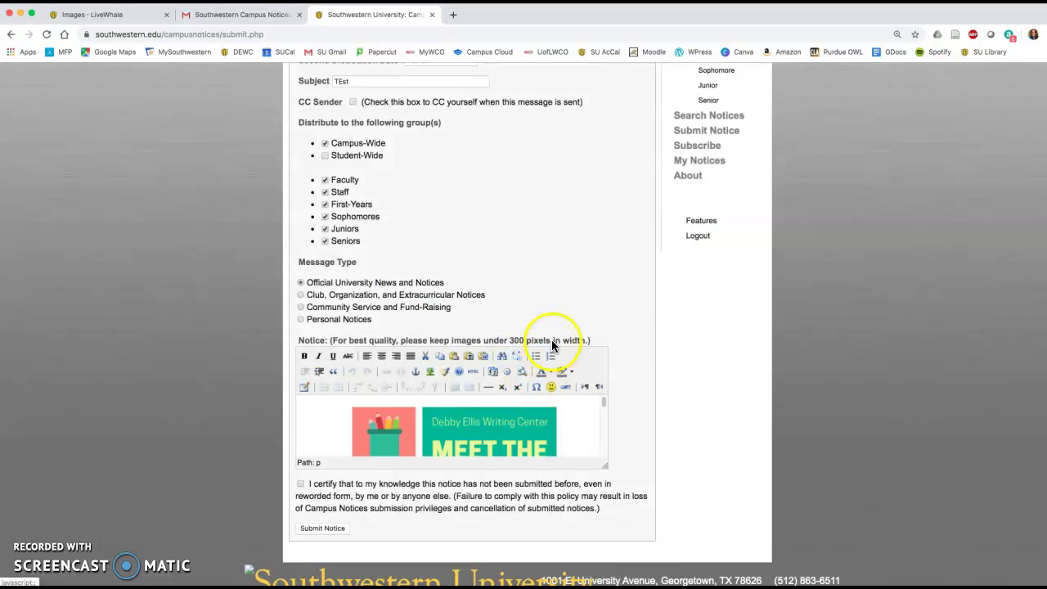
- Certify that the notice has not been submitted before and submit it
scroll(550, 342, "down", 1)
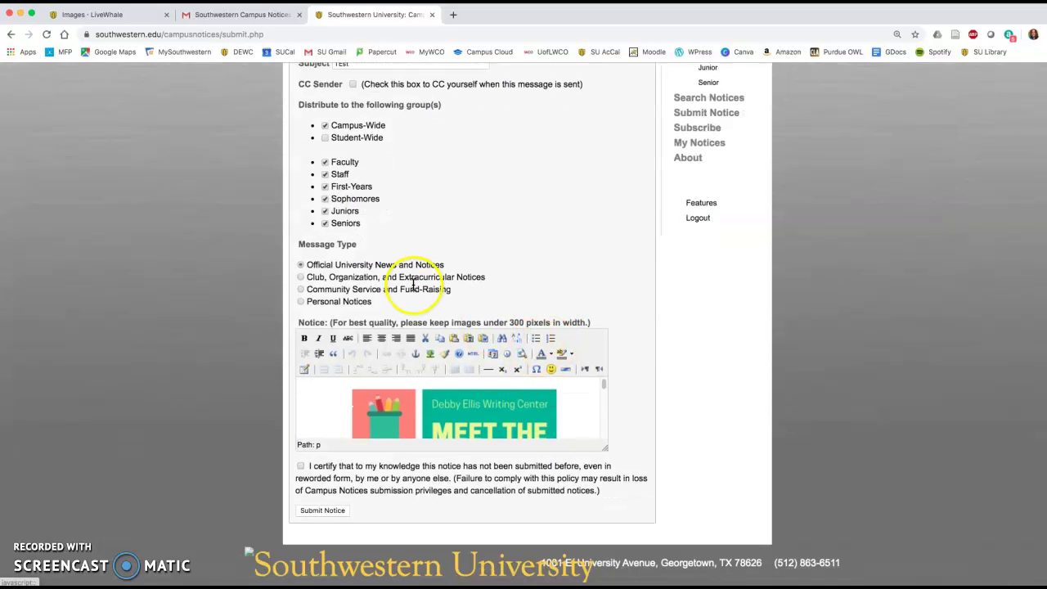
left_click(331, 510)
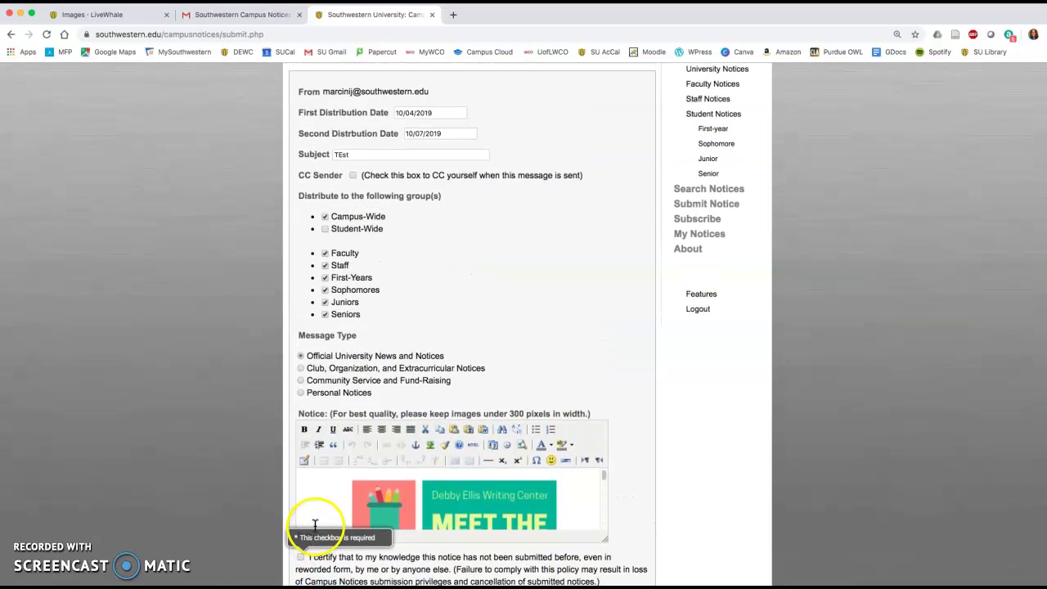
left_click(300, 563)
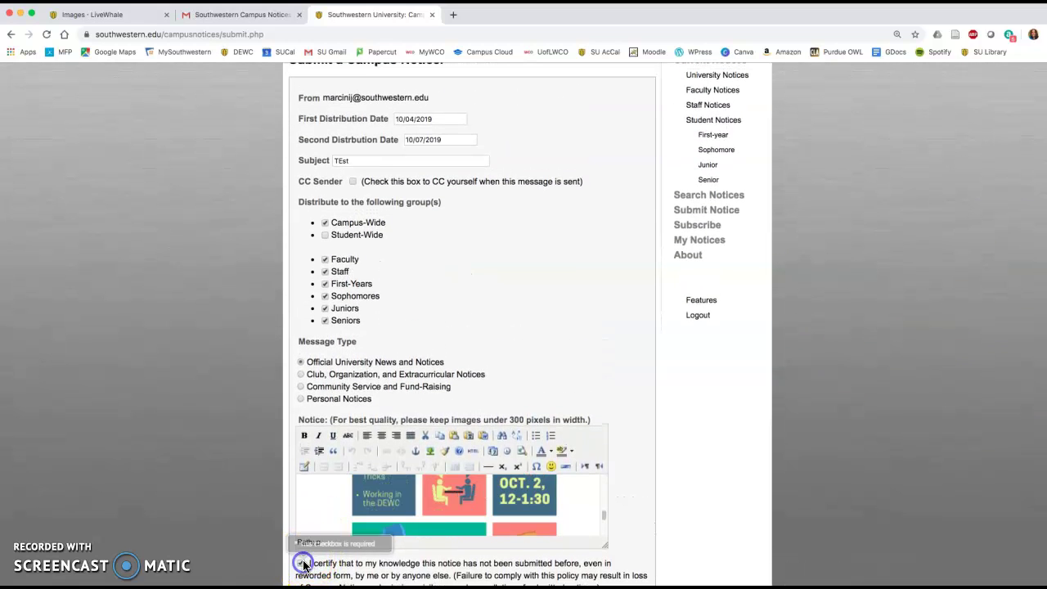
scroll(518, 357, "down", 5)
left_click(328, 495)
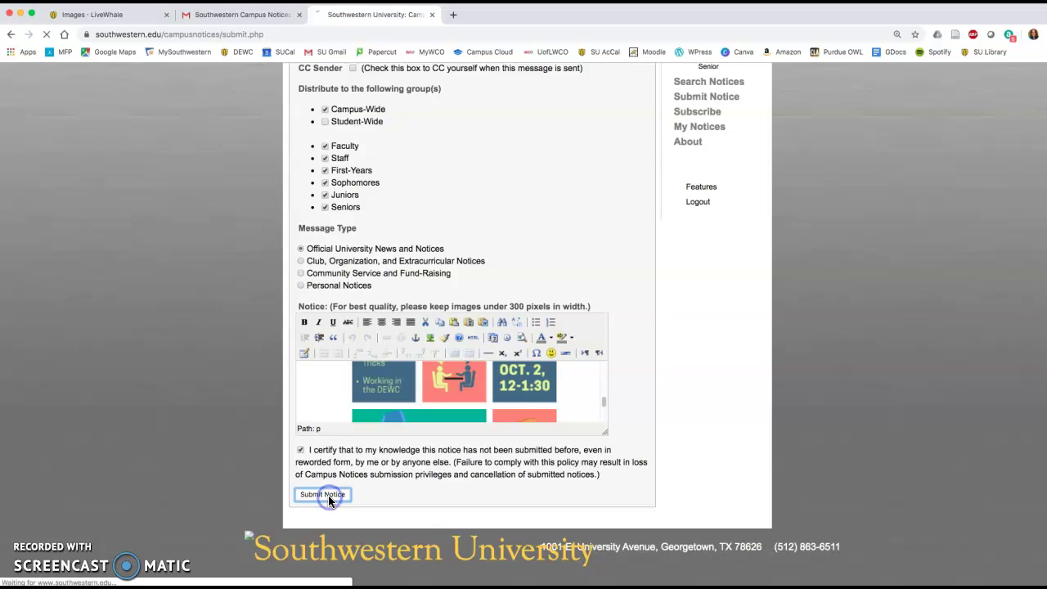
- View the active 10/04/2019 "TEst" notice and check how the flyer image displays
scroll(488, 395, "down", 1)
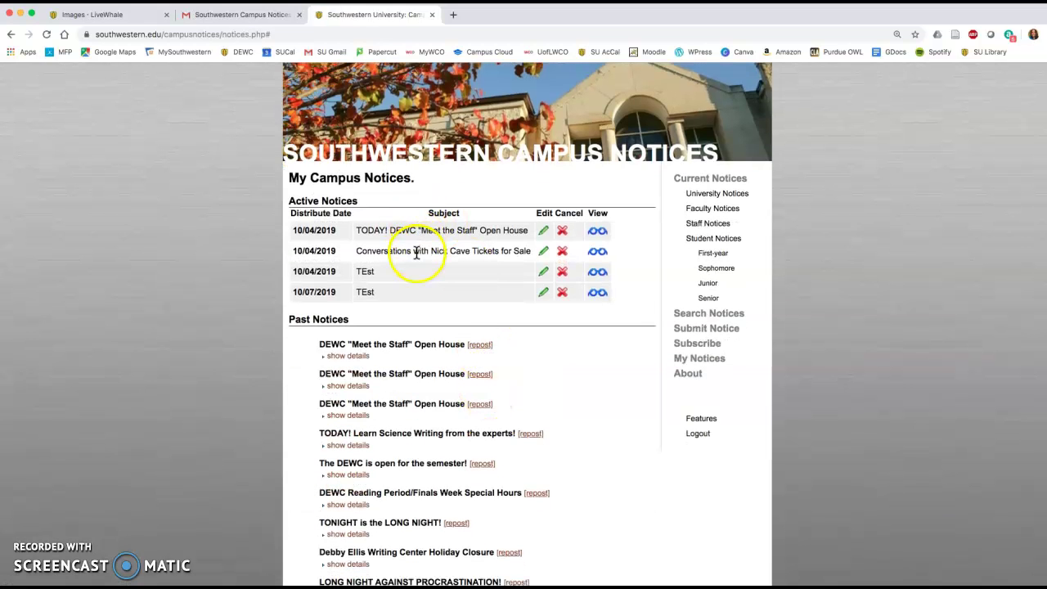
left_click(598, 273)
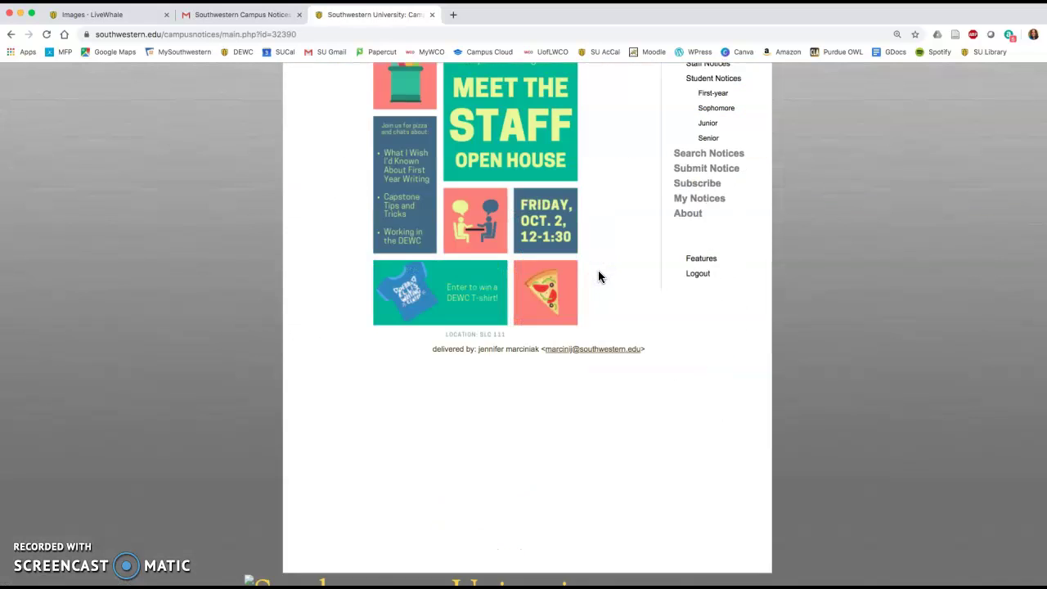
scroll(598, 276, "down", 1)
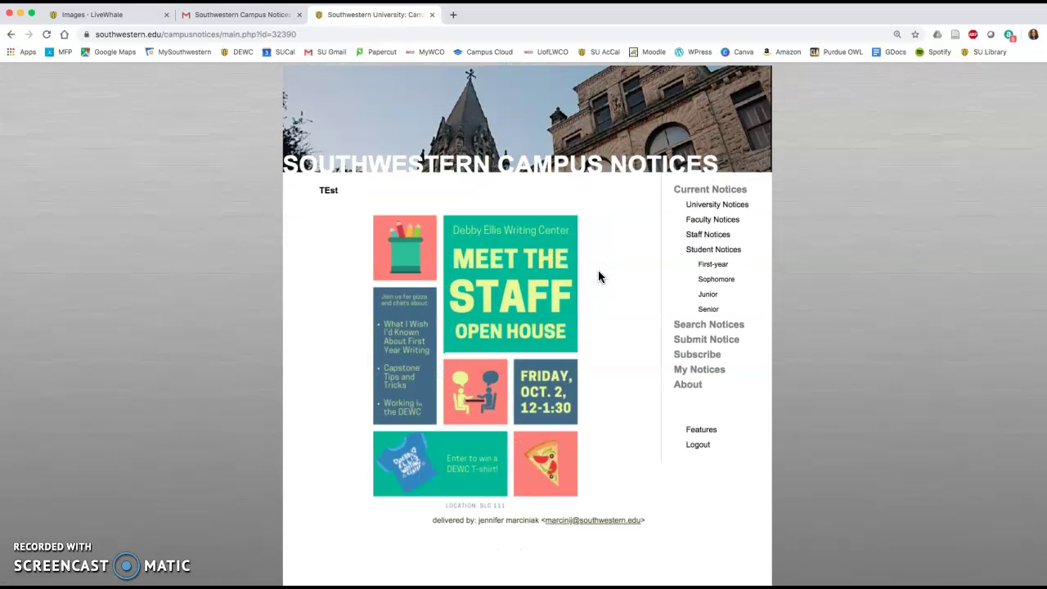
scroll(598, 277, "down", 2)
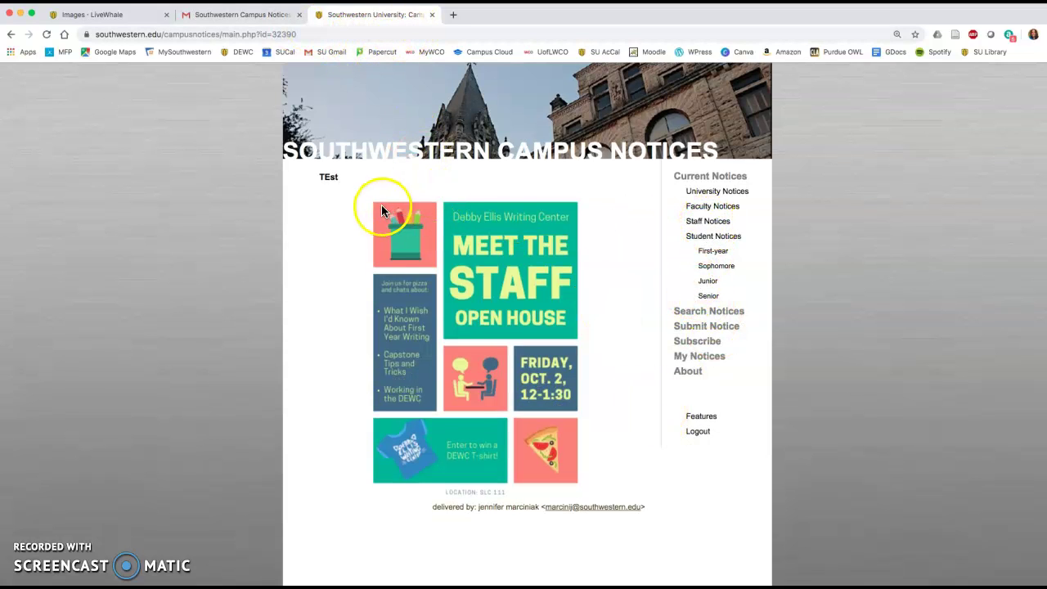
scroll(421, 234, "down", 5)
scroll(427, 204, "up", 6)
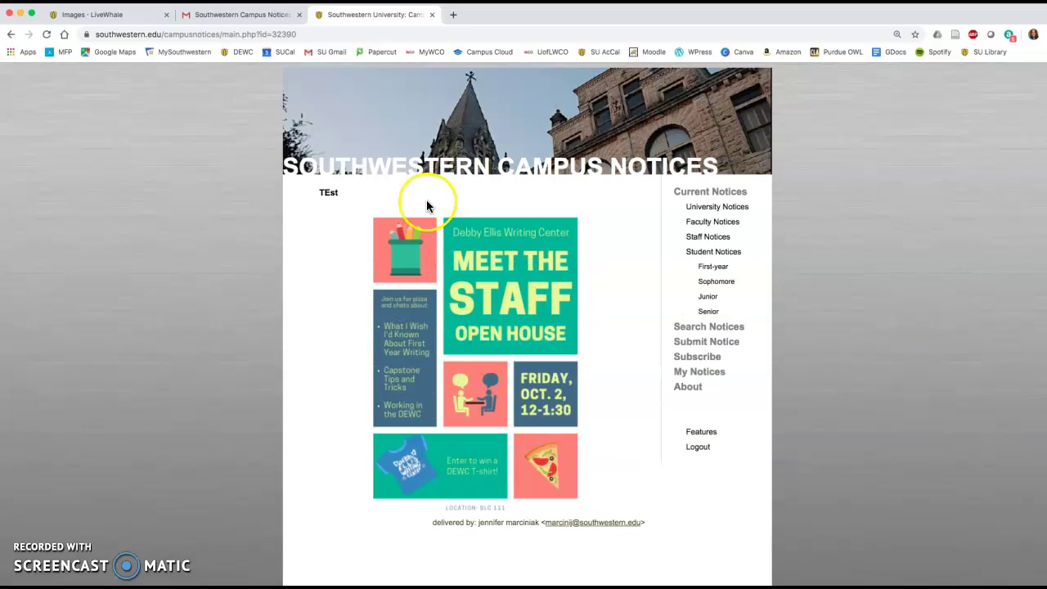
- Close the notice's tab, reopen Campus Notices from the Gmail message and go to the list of own notices
left_click(432, 15)
scroll(510, 333, "down", 1)
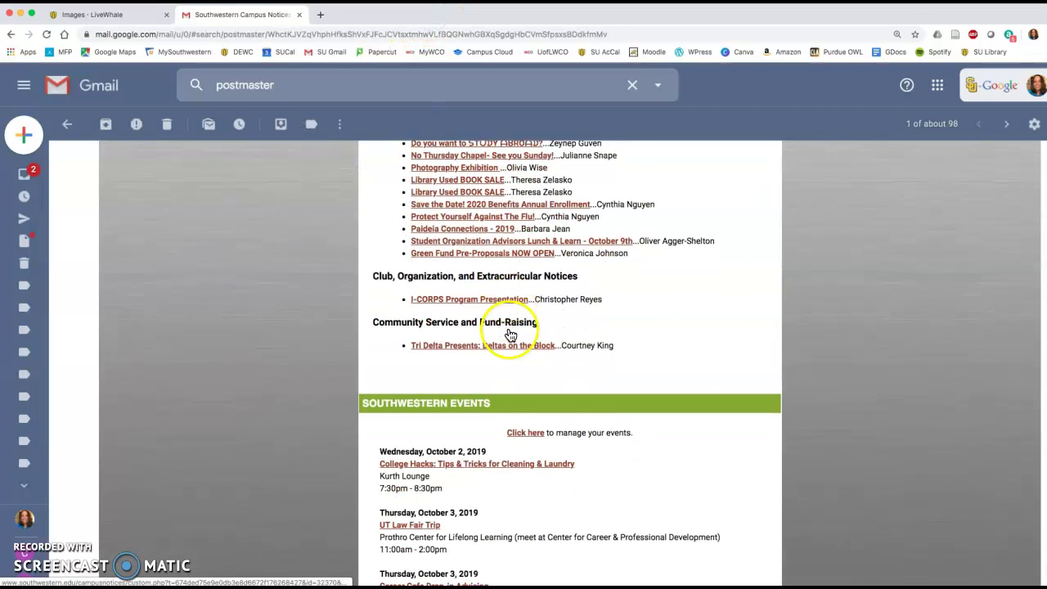
scroll(510, 334, "up", 1)
left_click(524, 447)
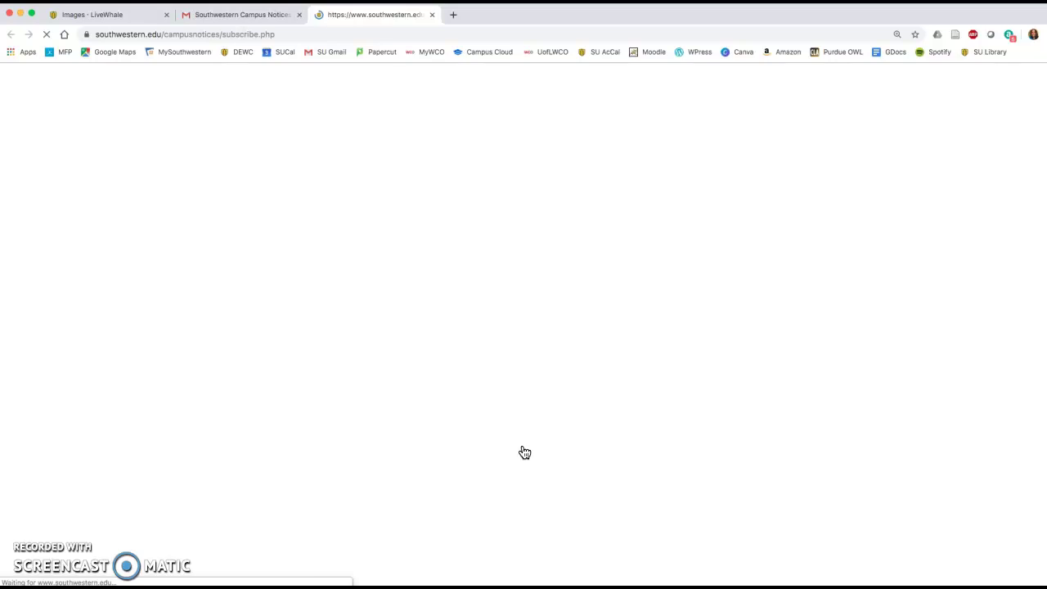
scroll(448, 460, "down", 1)
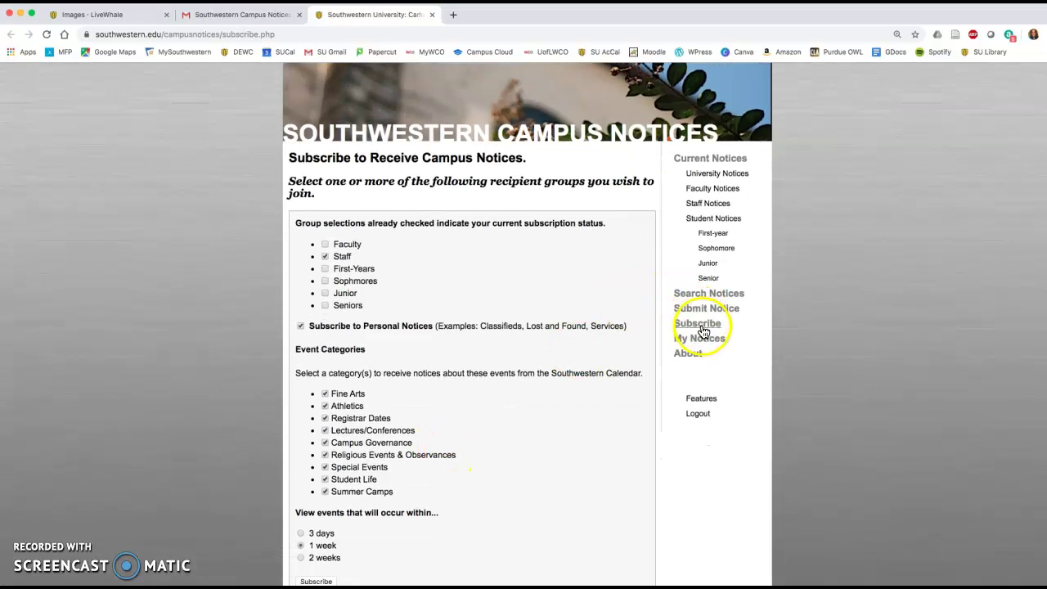
left_click(702, 338)
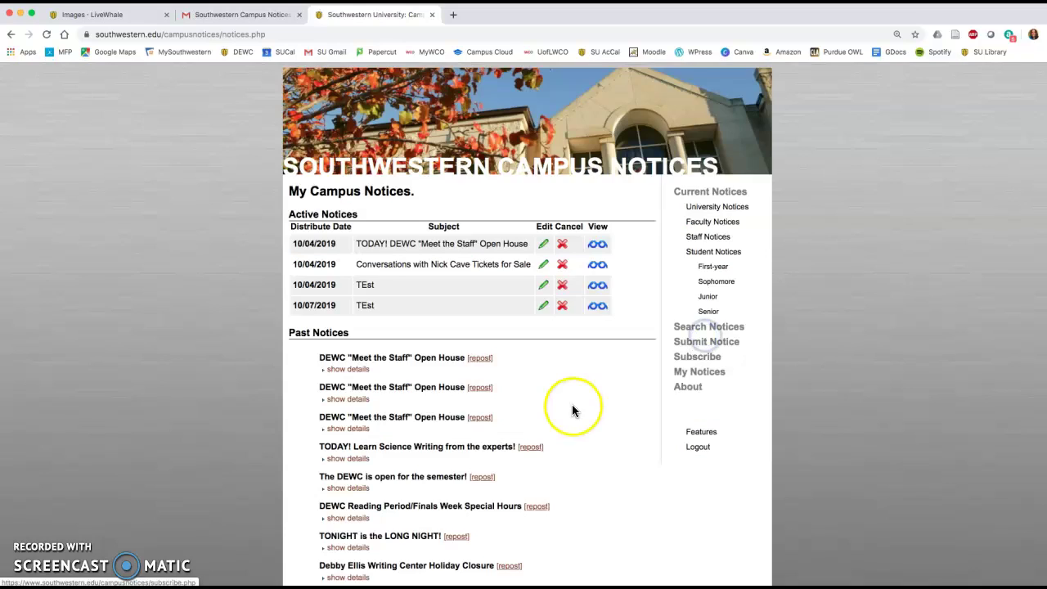
- Open the active 10/04/2019 "TEst" notice for editing and review its form down to the notice body
scroll(573, 411, "down", 1)
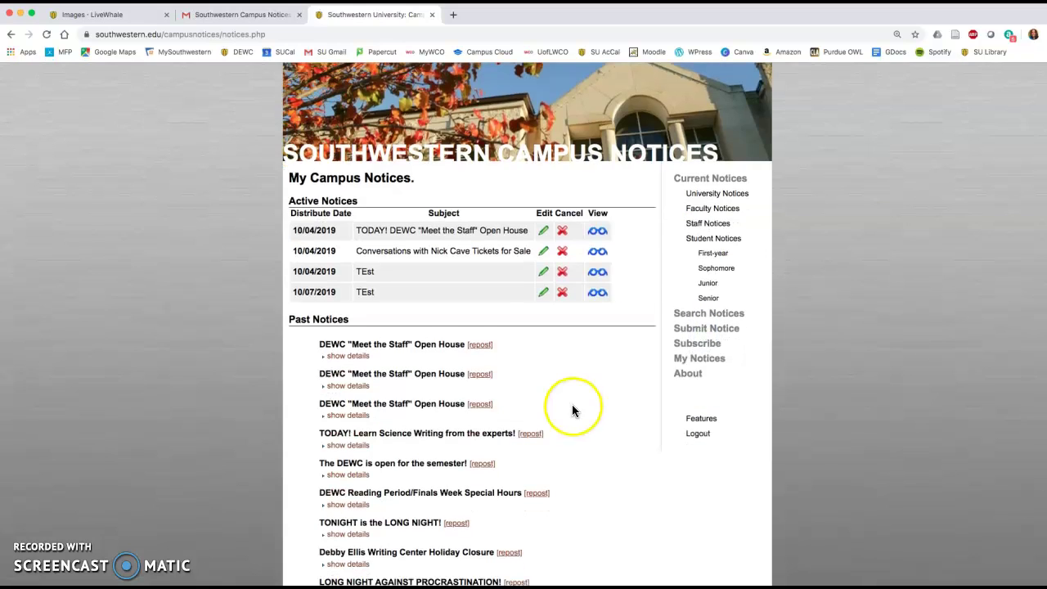
left_click(545, 277)
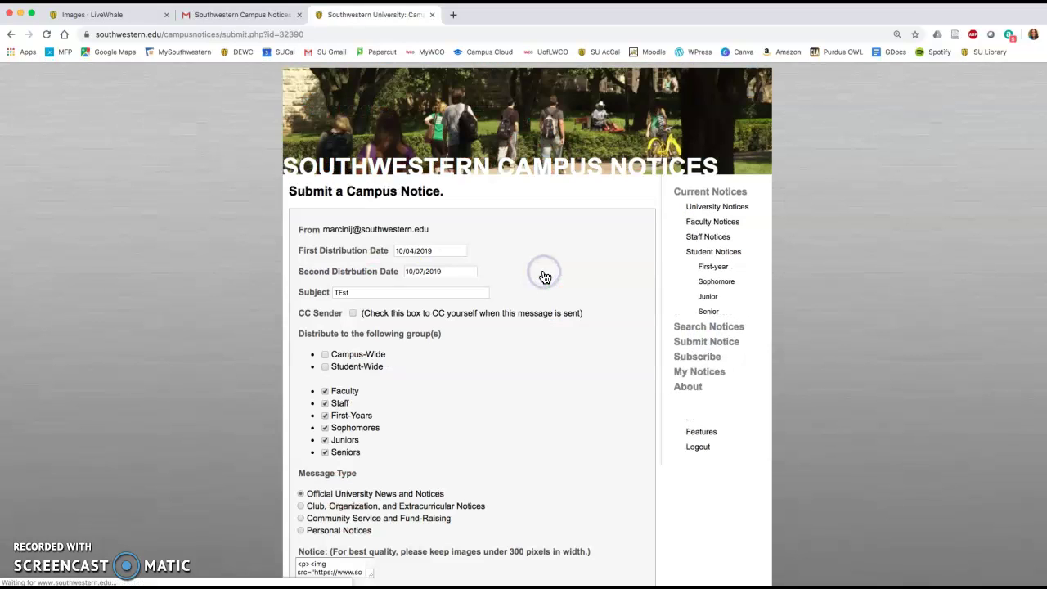
scroll(503, 327, "down", 5)
scroll(503, 327, "down", 1)
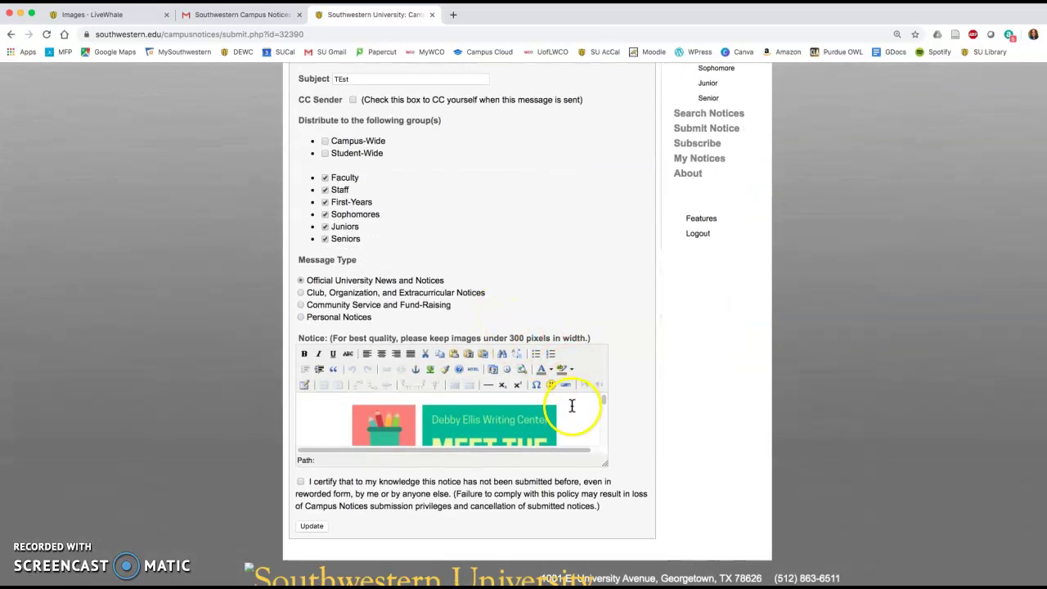
- Delete the existing flyer image from the notice body
left_click(540, 403)
scroll(450, 417, "down", 5)
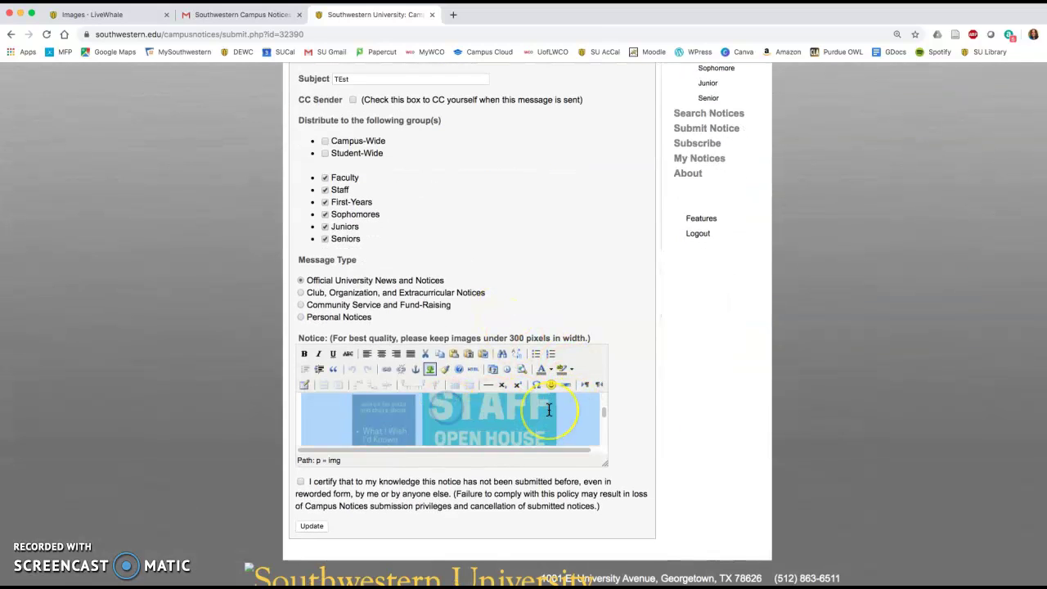
left_click(441, 439)
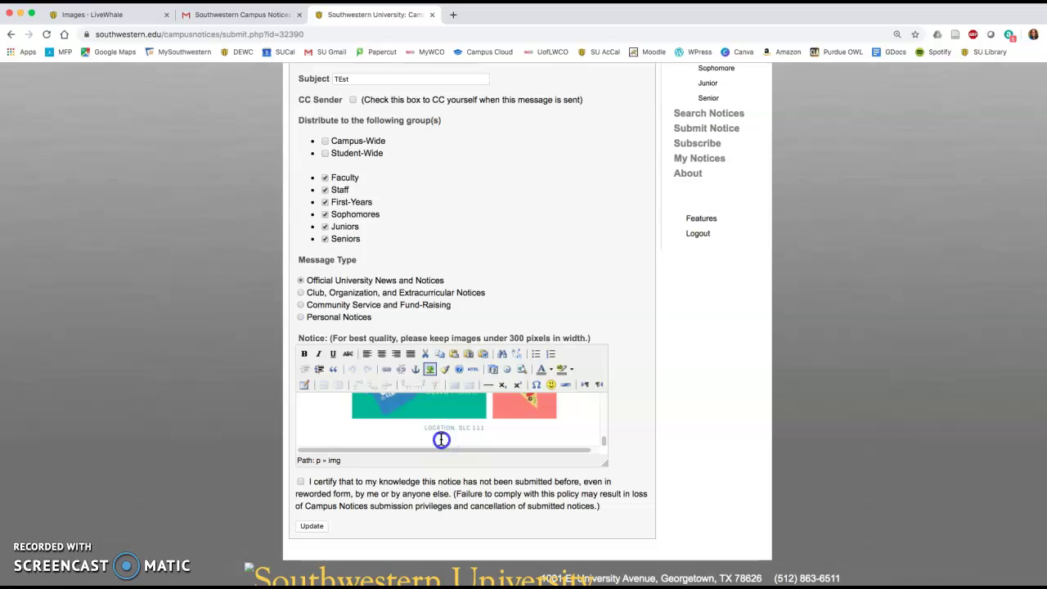
triple_click(557, 428)
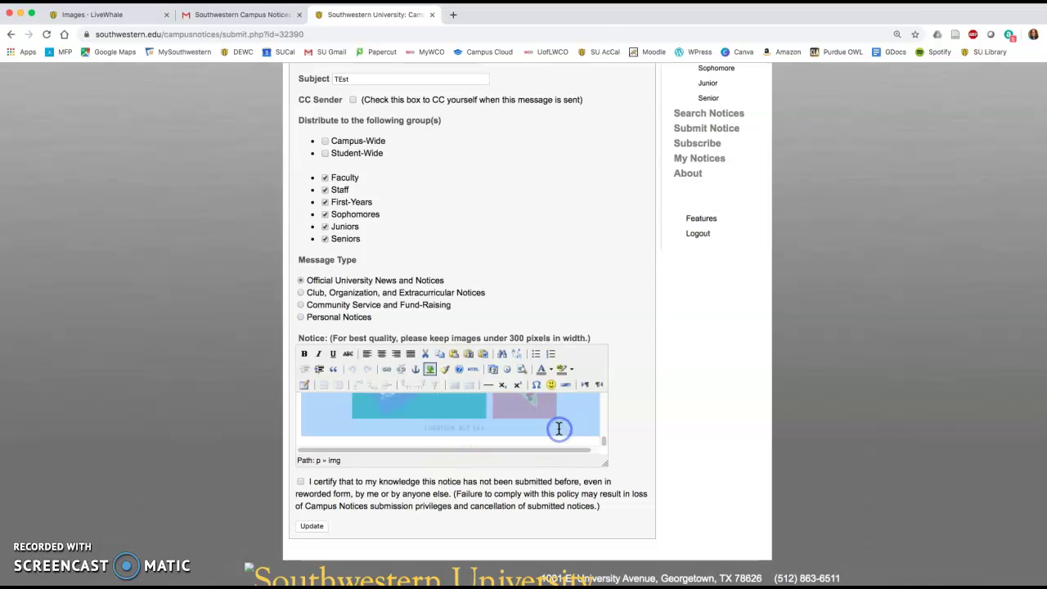
key("BackSpace")
- Insert the flyer by its copied web address at 500 x 500 px without an image description, and add "Come see us!" above it
left_click(429, 424)
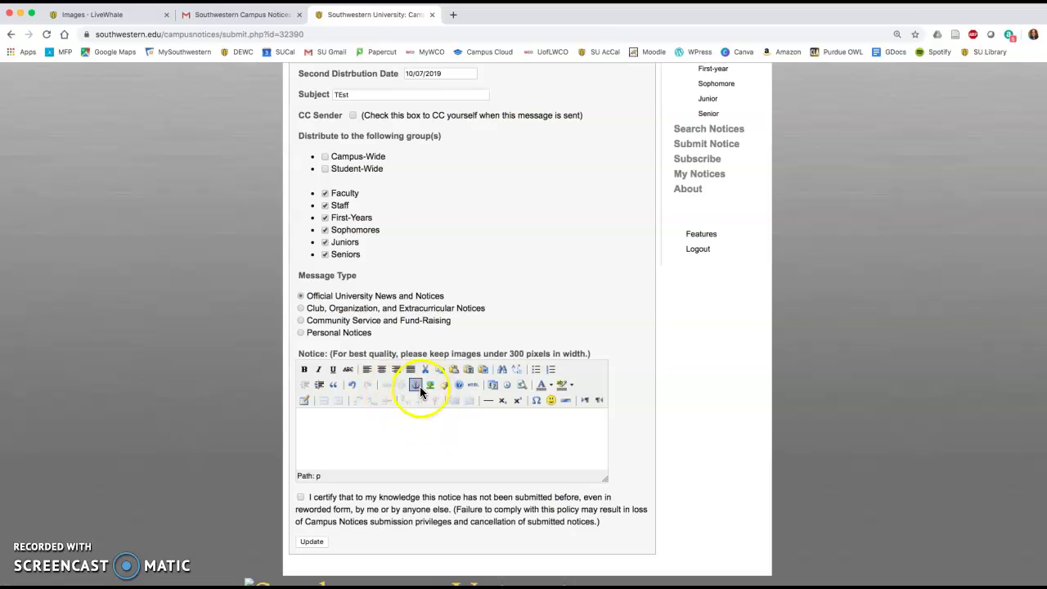
left_click(429, 384)
key("super+v")
left_click(454, 235)
left_click_drag(483, 274, 460, 272)
type("500")
left_click(513, 273)
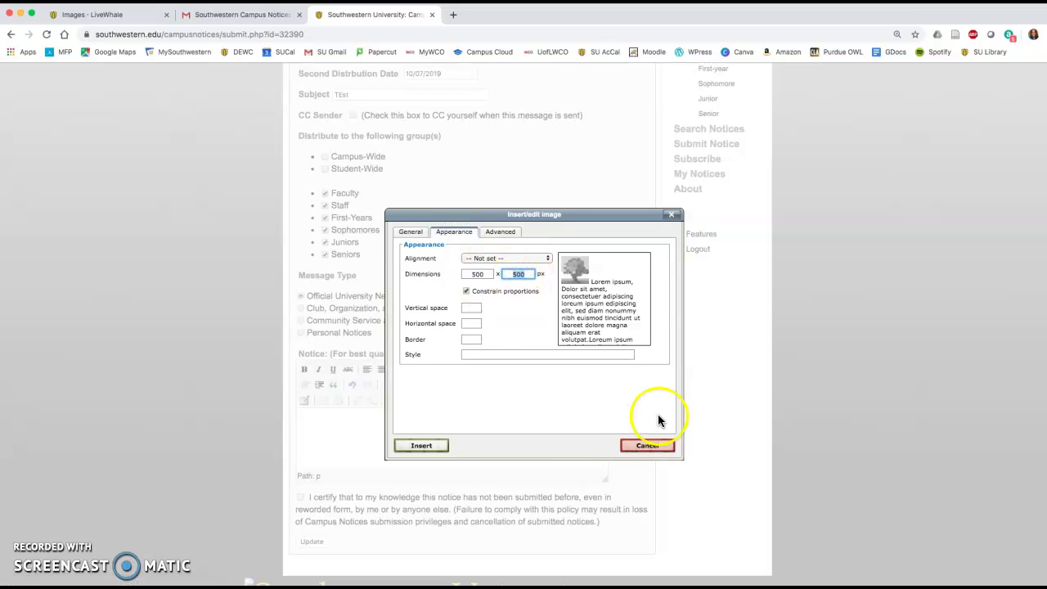
left_click(446, 448)
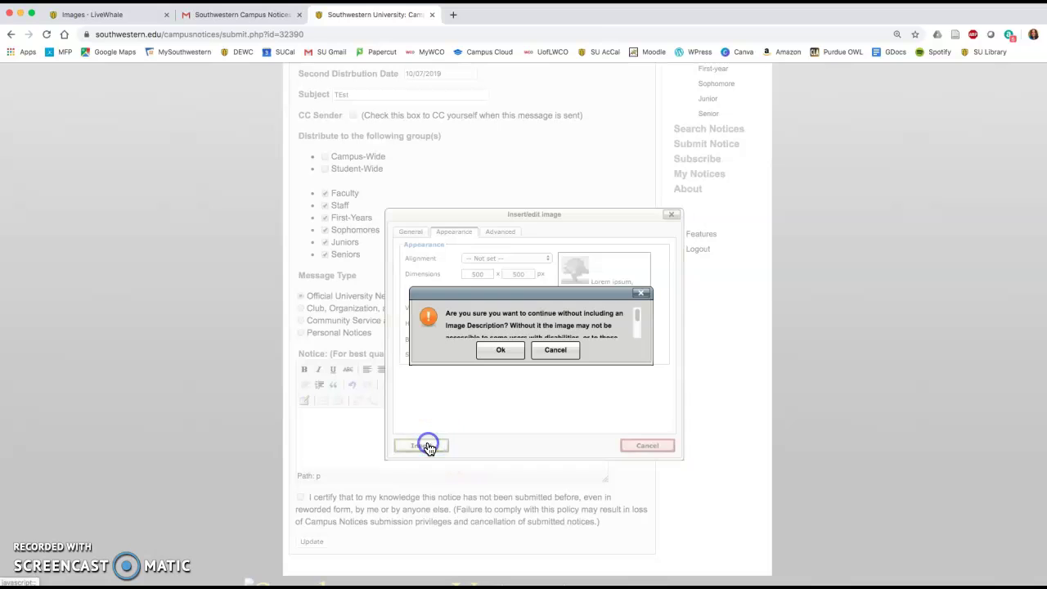
left_click(500, 350)
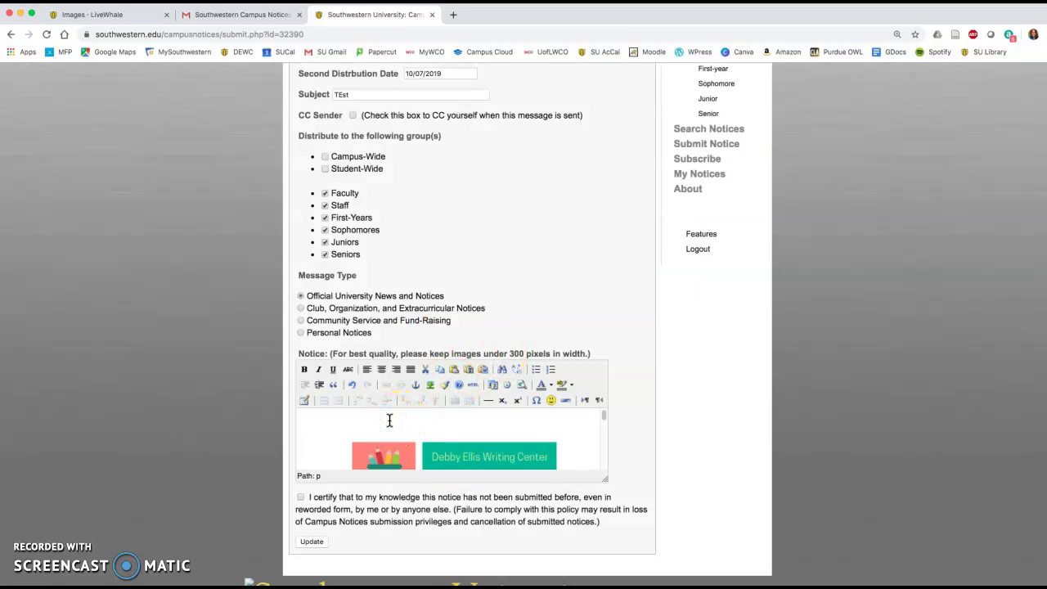
type("Go")
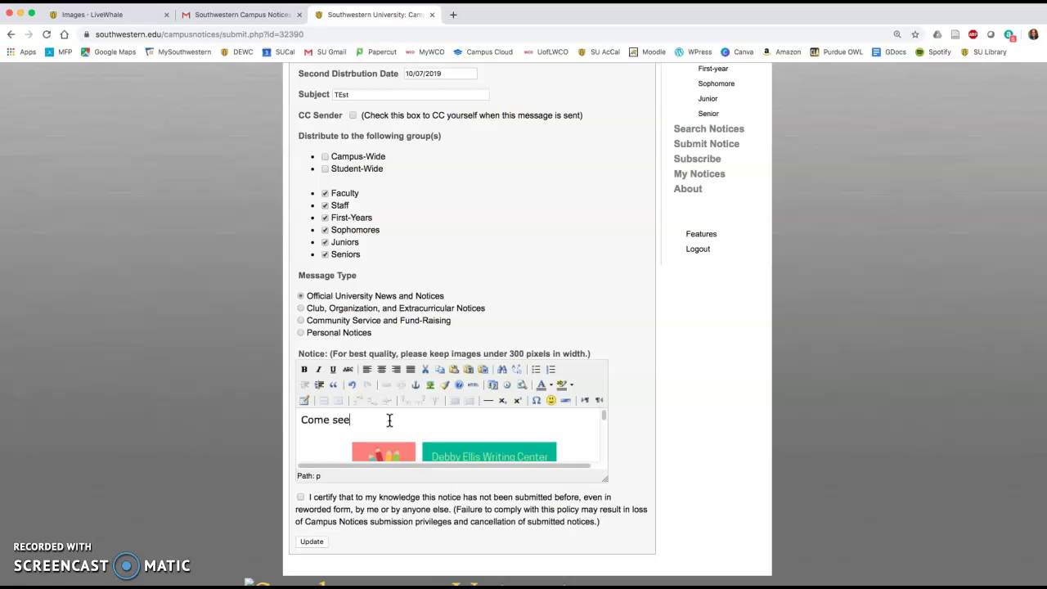
- Certify that the notice has not been submitted before, update it, and view the active 10/04/2019 "TEst" notice
left_click(301, 497)
left_click(311, 543)
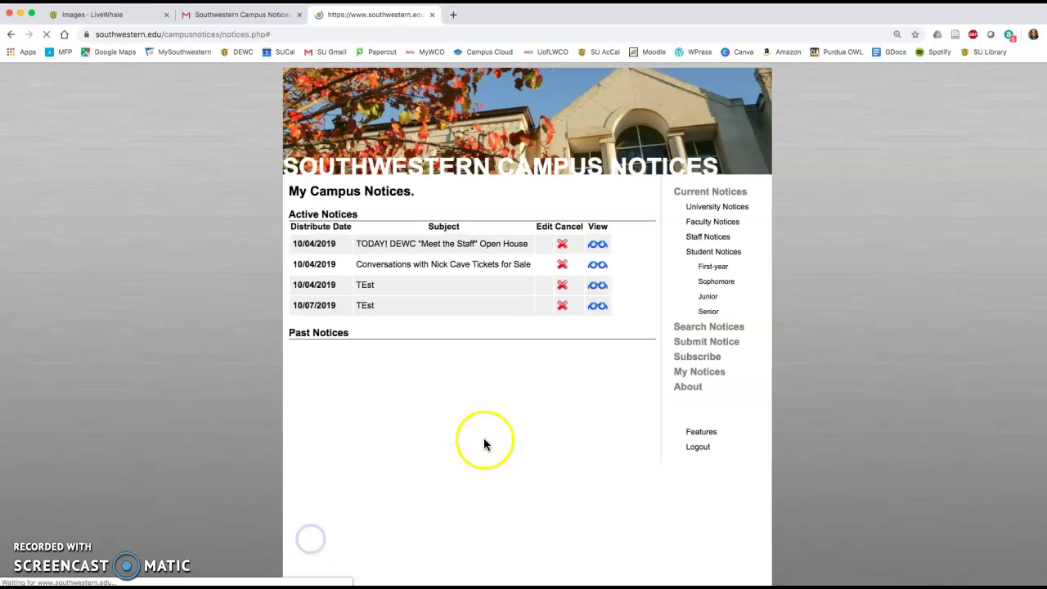
left_click(605, 288)
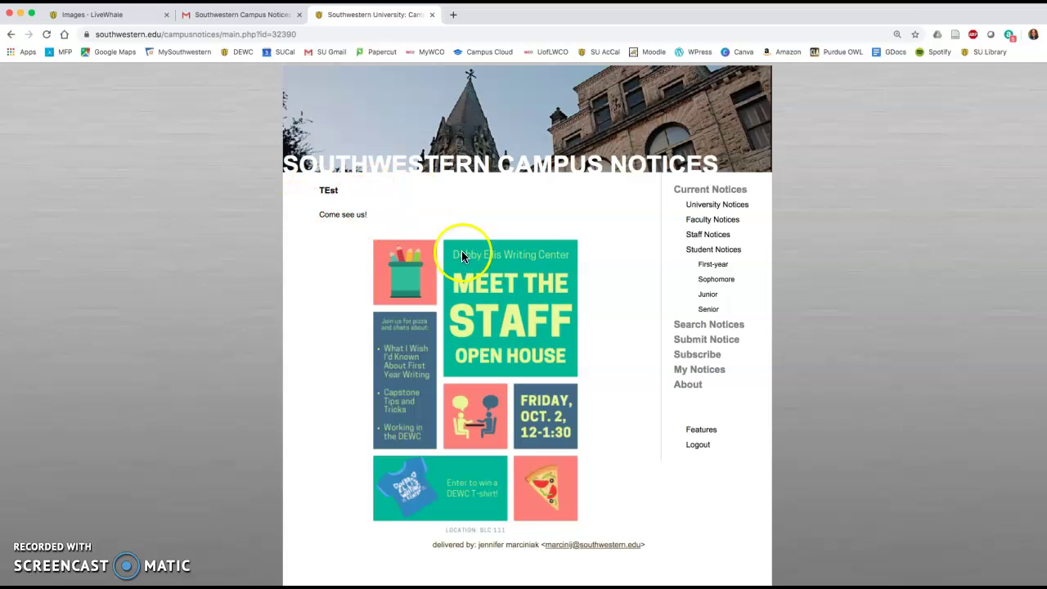